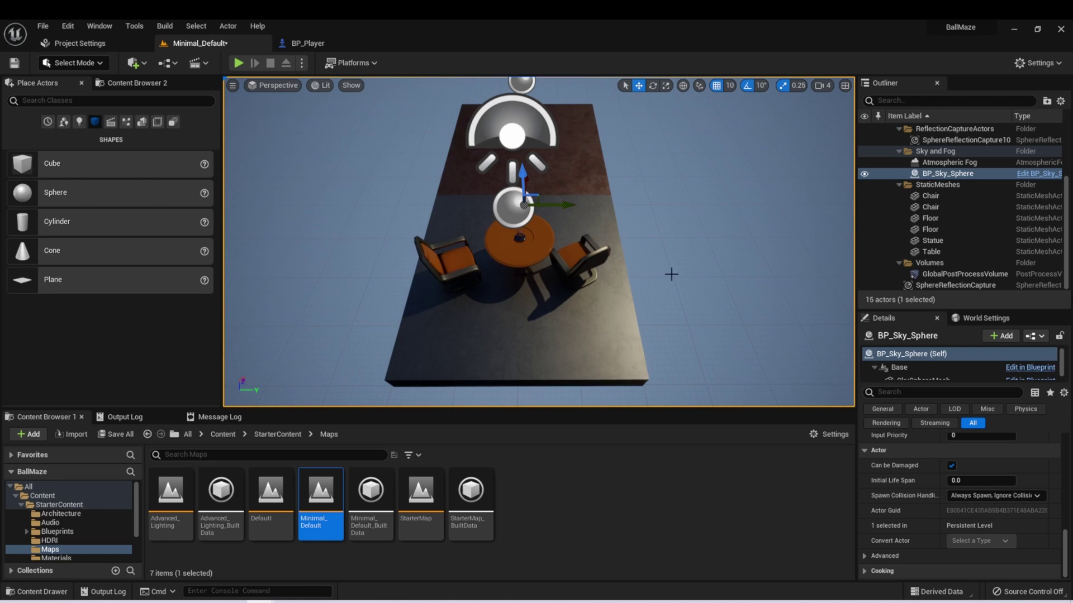
Step: Select the left chair, enlarge its Details panel and view its Collision Presets list without changing it
{"action": "left_click", "coordinate": [452, 267]}
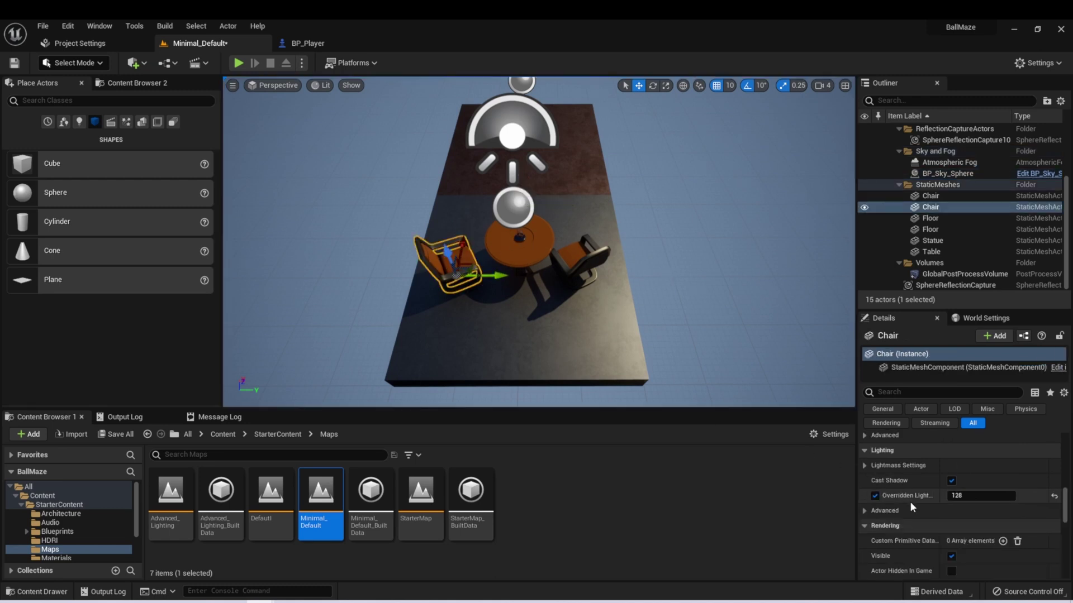
{"action": "left_click_drag", "start_coordinate": [934, 308], "coordinate": [935, 203]}
{"action": "scroll", "coordinate": [932, 467], "scroll_direction": "down", "scroll_amount": 5}
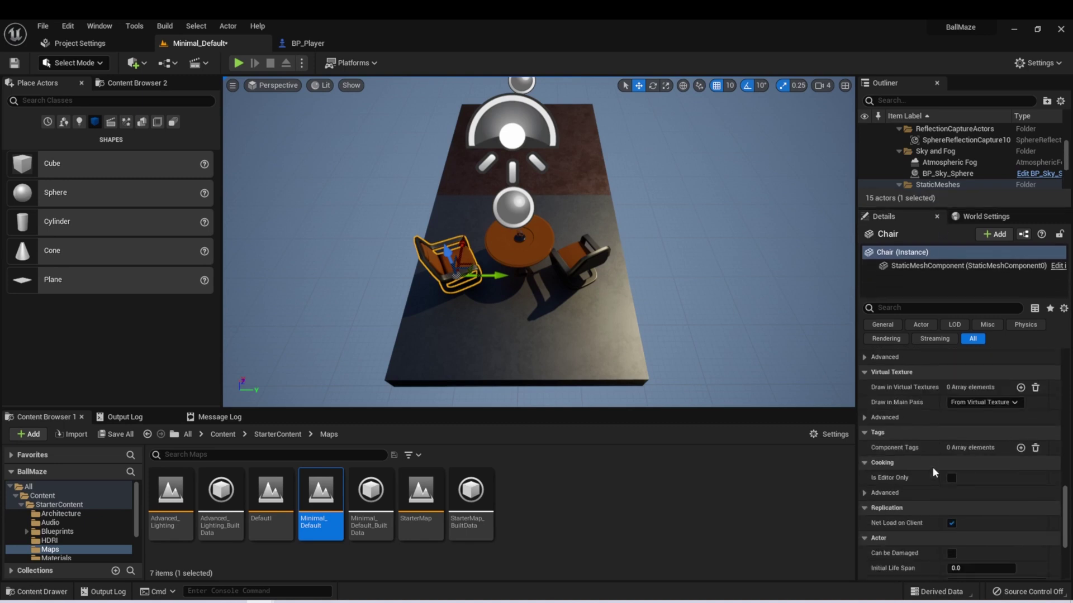
{"action": "scroll", "coordinate": [932, 467], "scroll_direction": "up", "scroll_amount": 5}
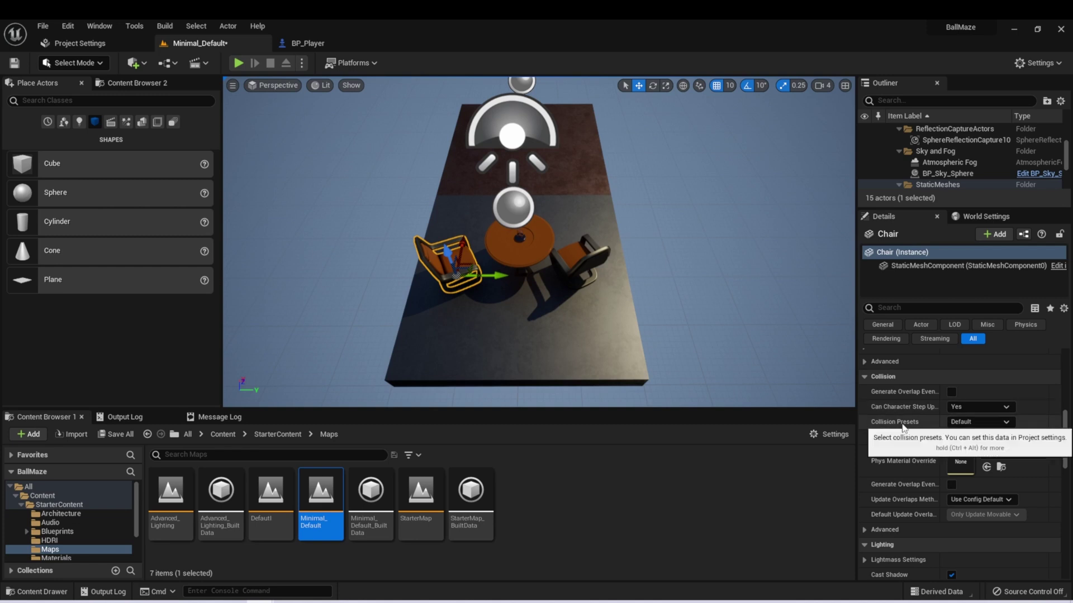
{"action": "left_click", "coordinate": [1010, 421]}
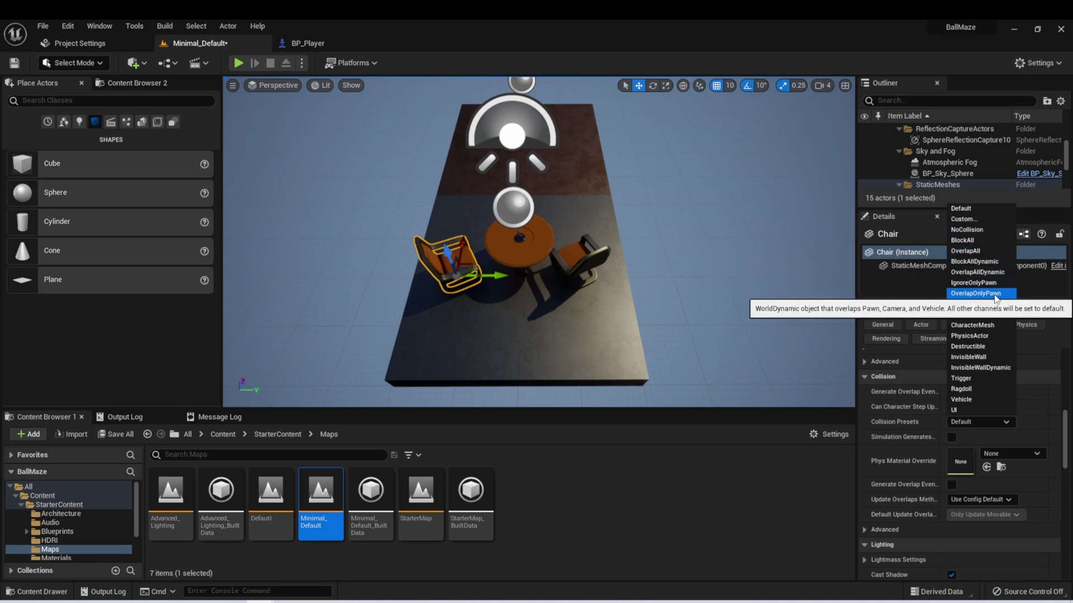
{"action": "left_click", "coordinate": [647, 326]}
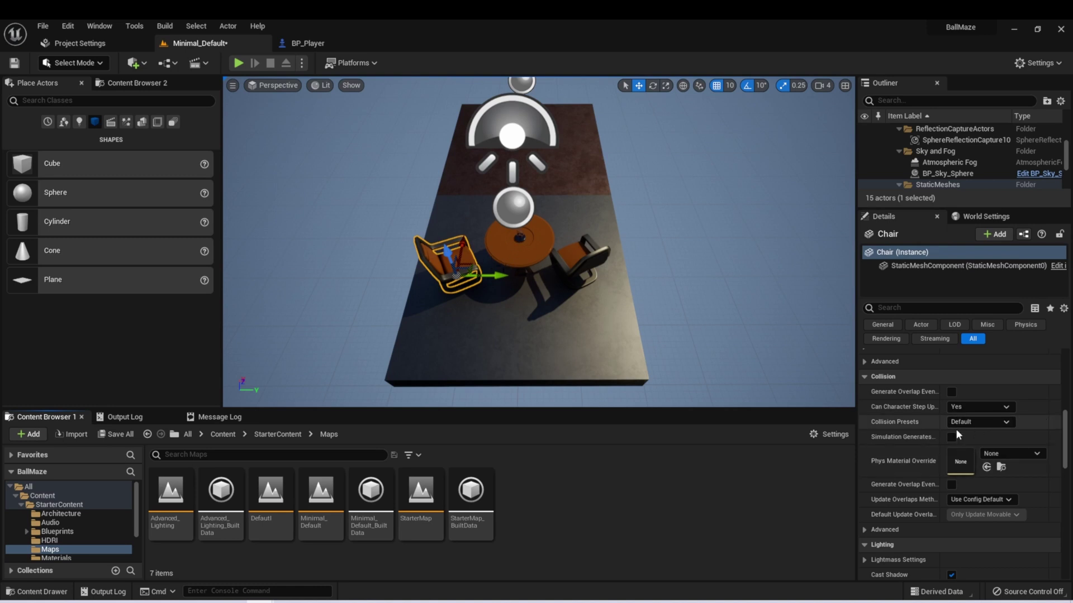
{"action": "left_click", "coordinate": [578, 257]}
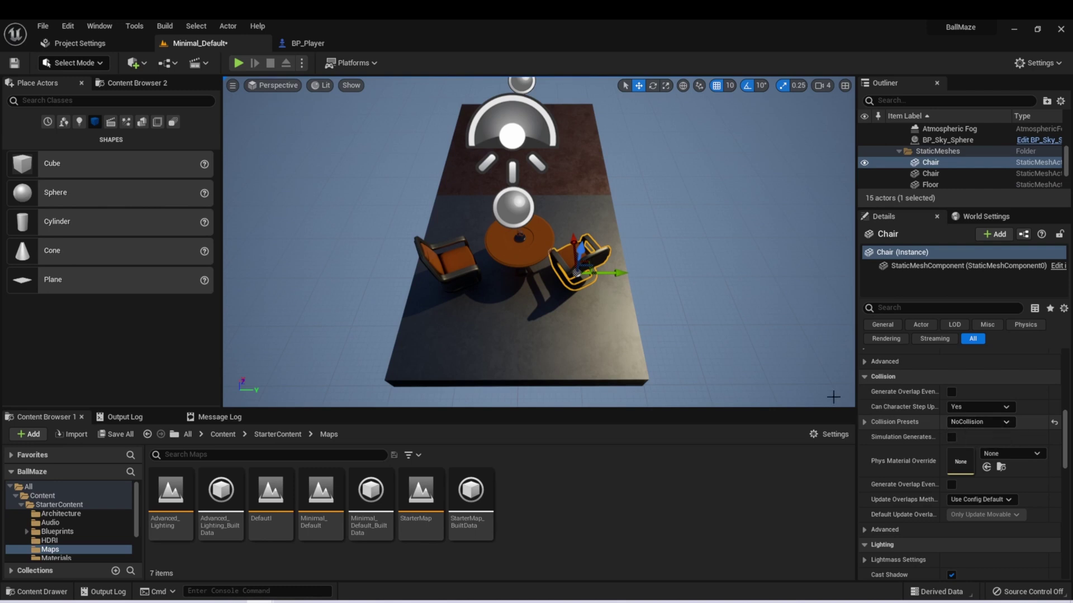
{"action": "left_click", "coordinate": [237, 63]}
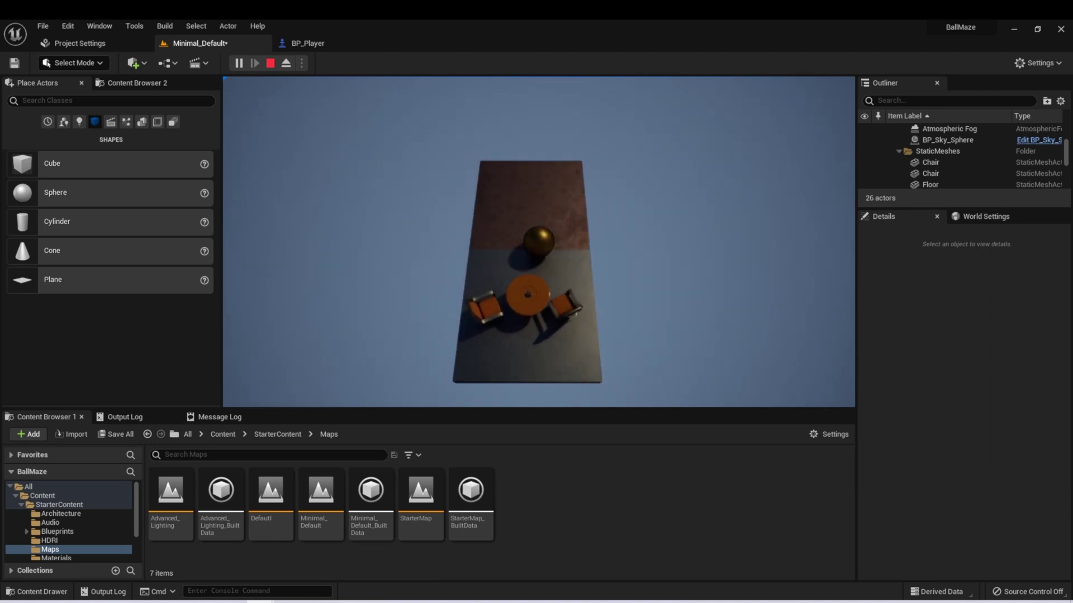
{"action": "key", "text": "Escape"}
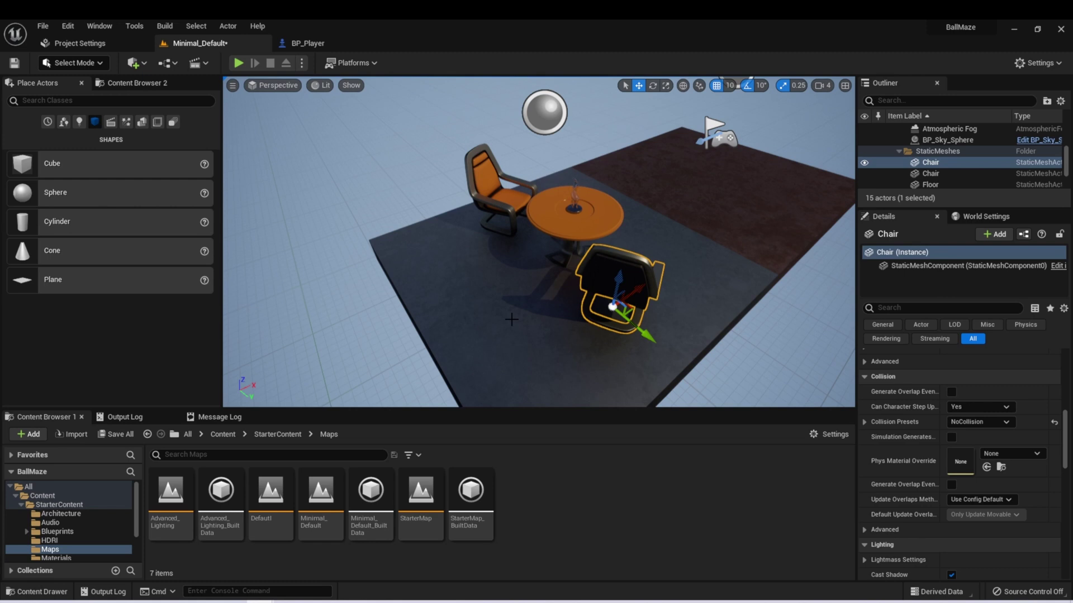
Step: Expand the chair's detailed collision settings and enlarge the property list to review them
{"action": "left_click", "coordinate": [865, 421]}
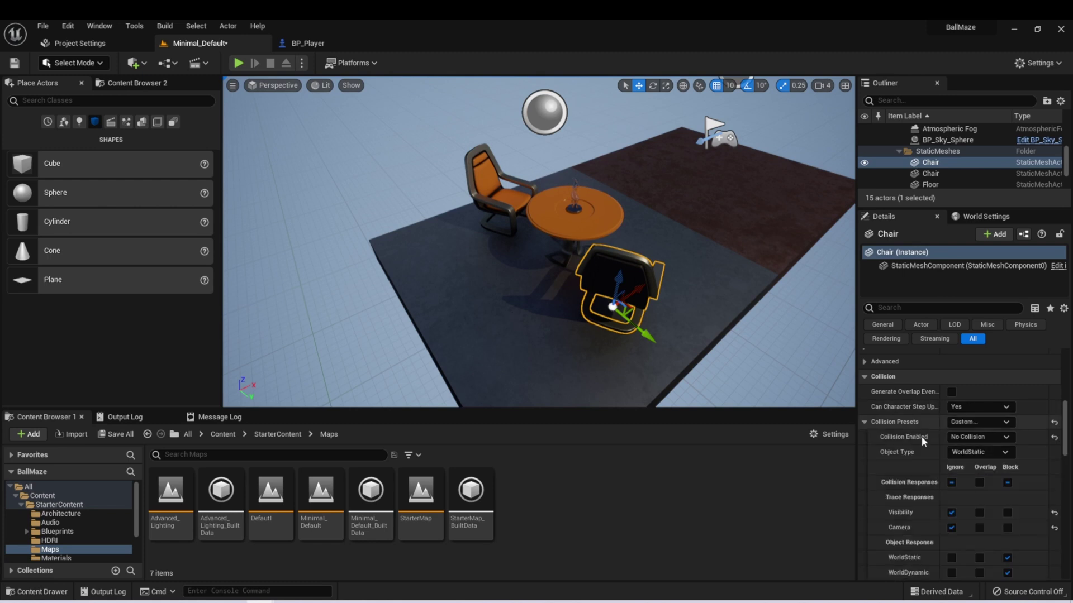
{"action": "scroll", "coordinate": [953, 438], "scroll_direction": "down", "scroll_amount": 2}
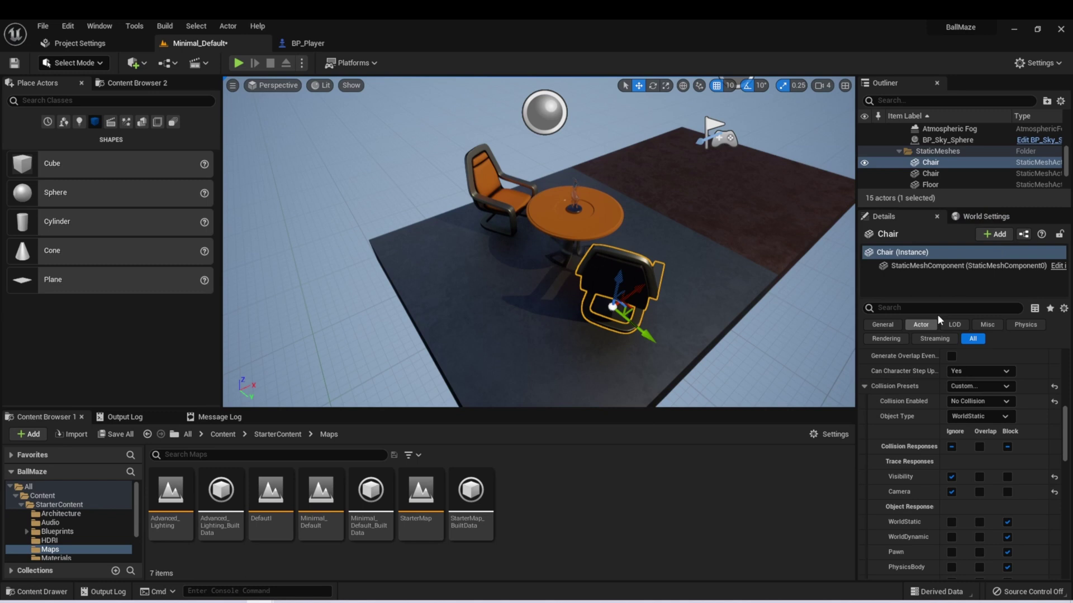
{"action": "left_click_drag", "start_coordinate": [945, 296], "coordinate": [946, 254]}
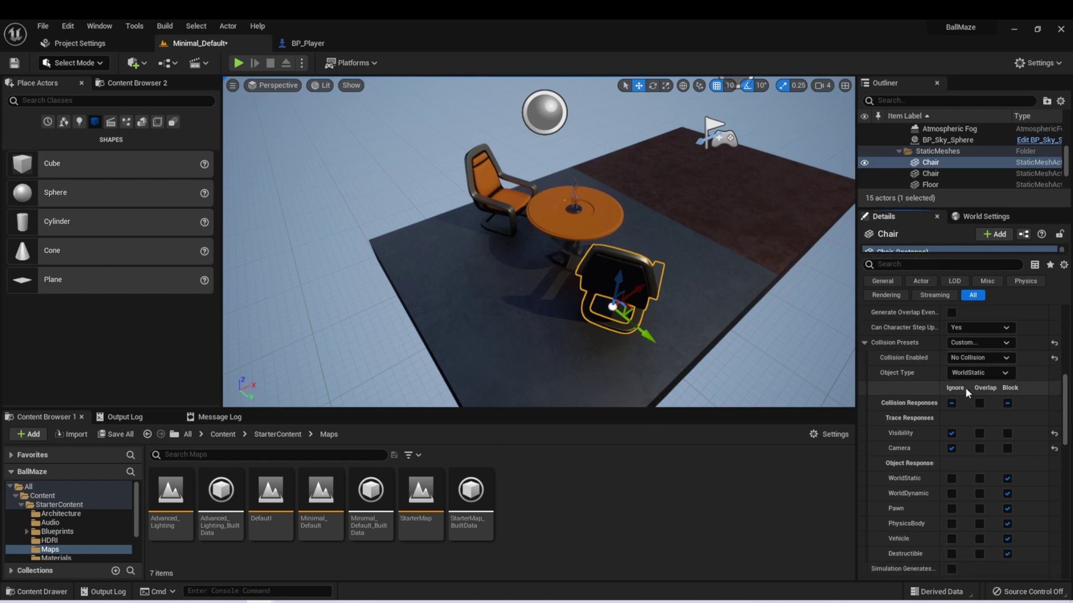
{"action": "scroll", "coordinate": [981, 404], "scroll_direction": "down", "scroll_amount": 1}
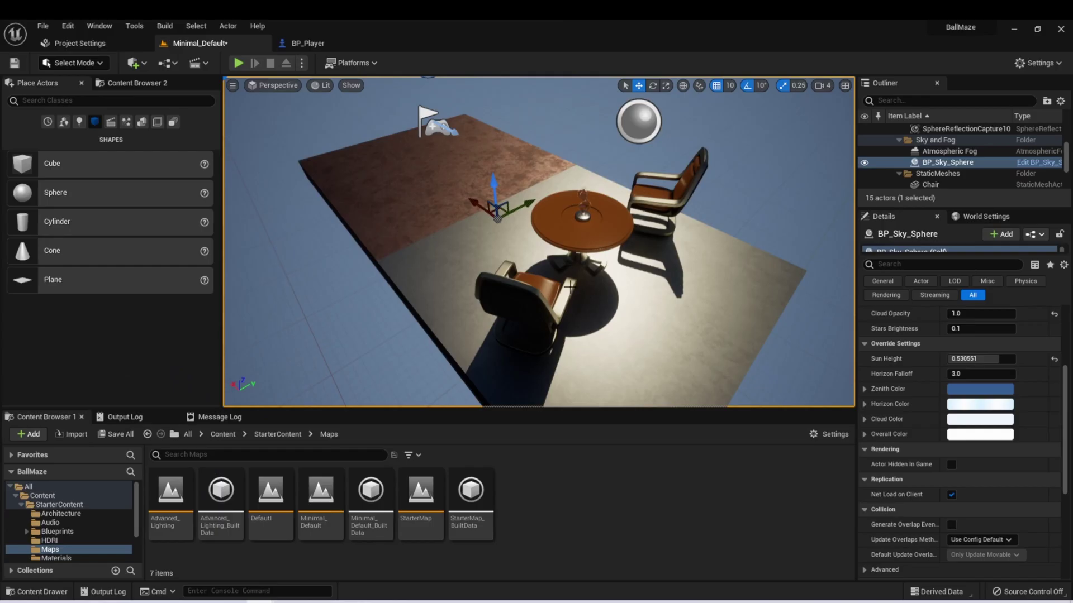
{"action": "left_click", "coordinate": [657, 201]}
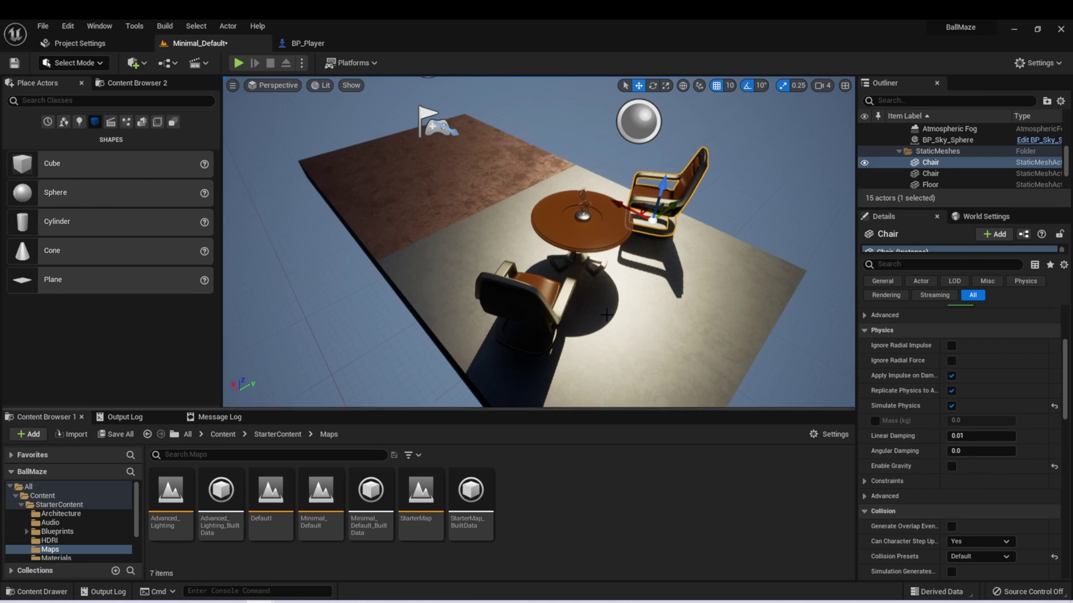
{"action": "key", "text": "ctrl+z"}
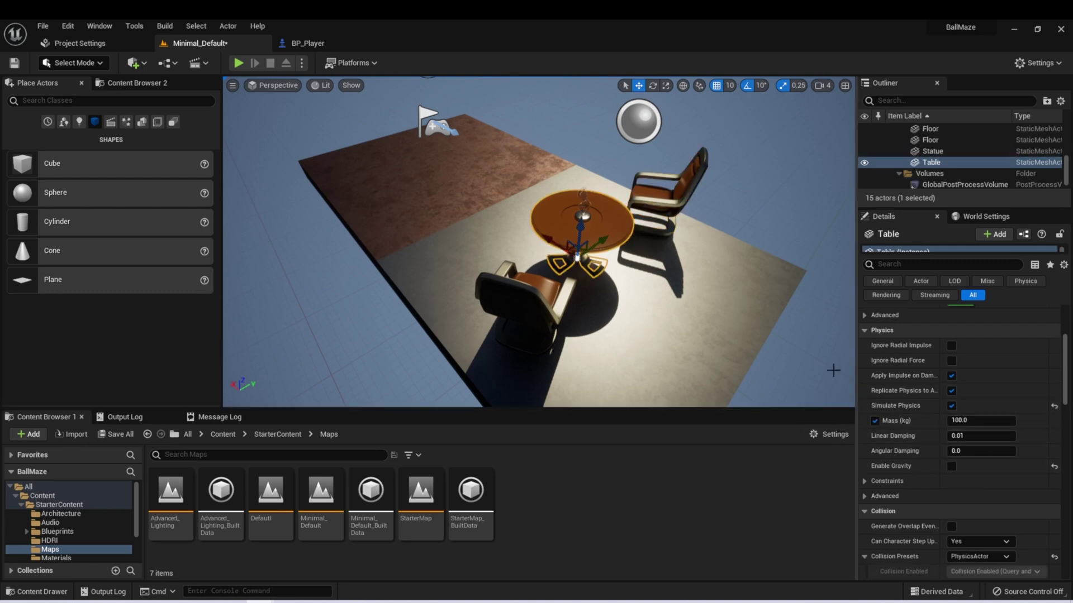
{"action": "left_click", "coordinate": [582, 204]}
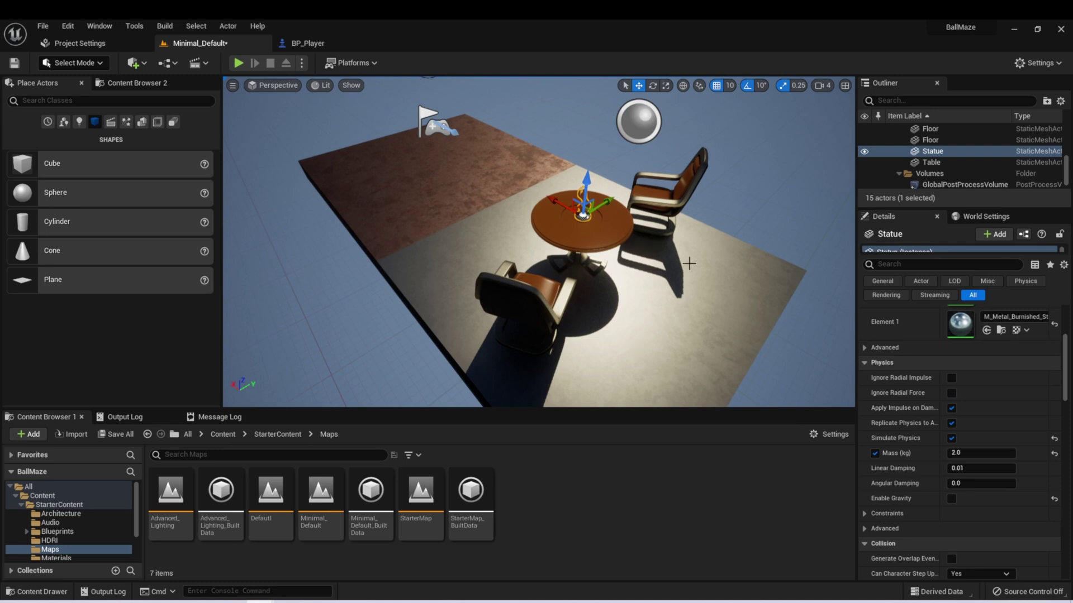
{"action": "key", "text": "alt+p"}
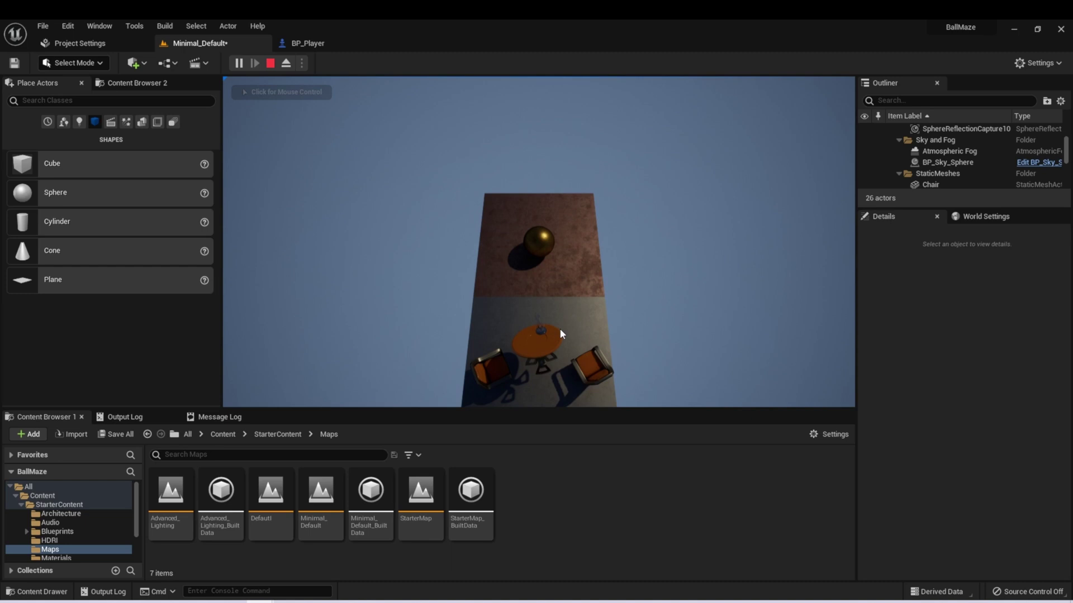
{"action": "left_click", "coordinate": [561, 334]}
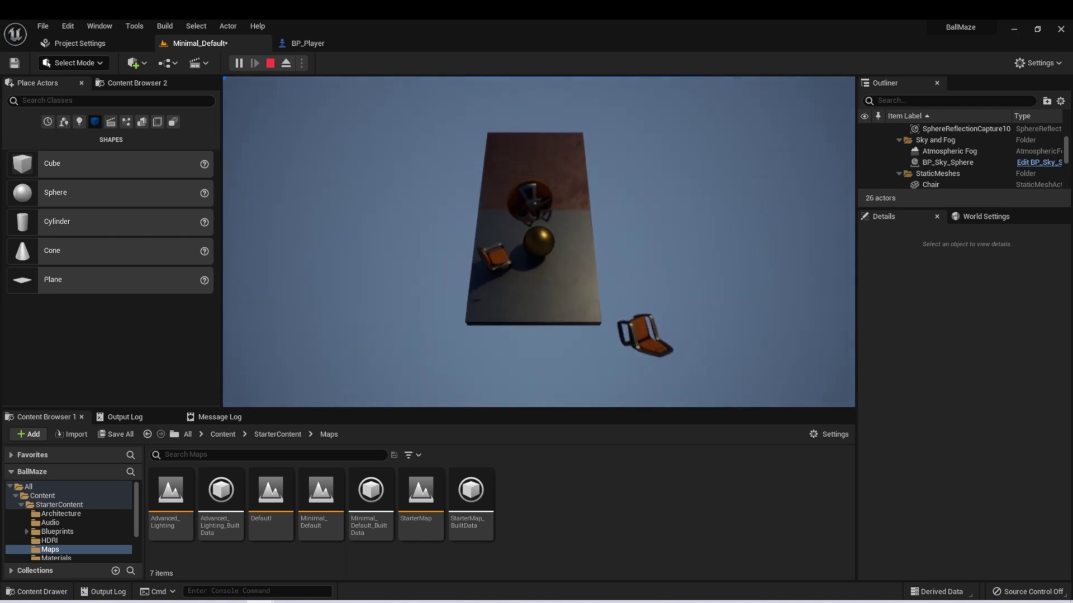
Step: Enable gravity on the table and the statue, then play-test the room
{"action": "key", "text": "Escape"}
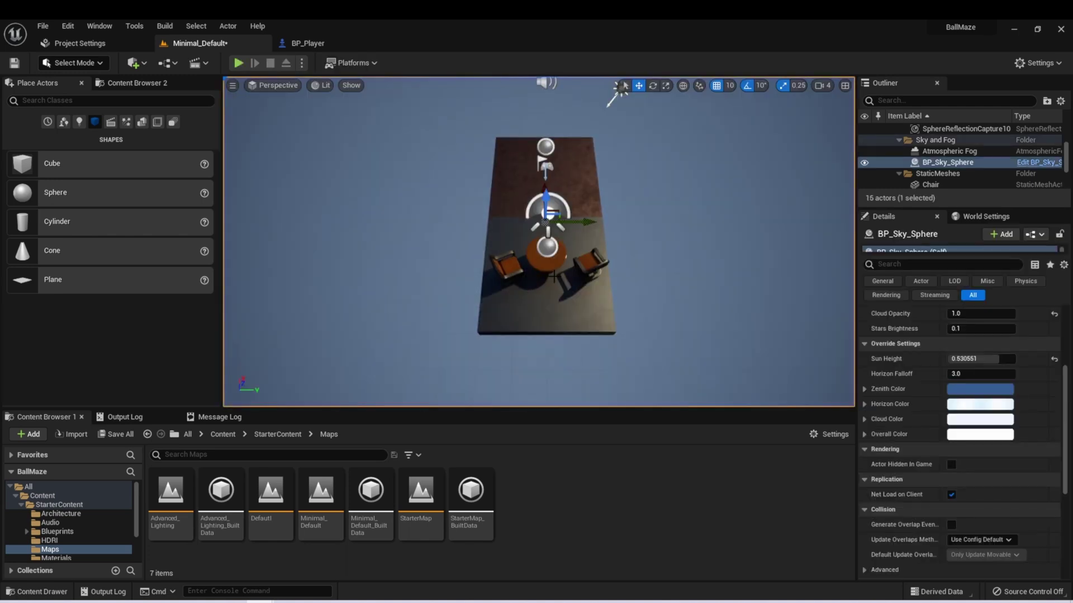
{"action": "left_click", "coordinate": [547, 257]}
{"action": "key", "text": "f"}
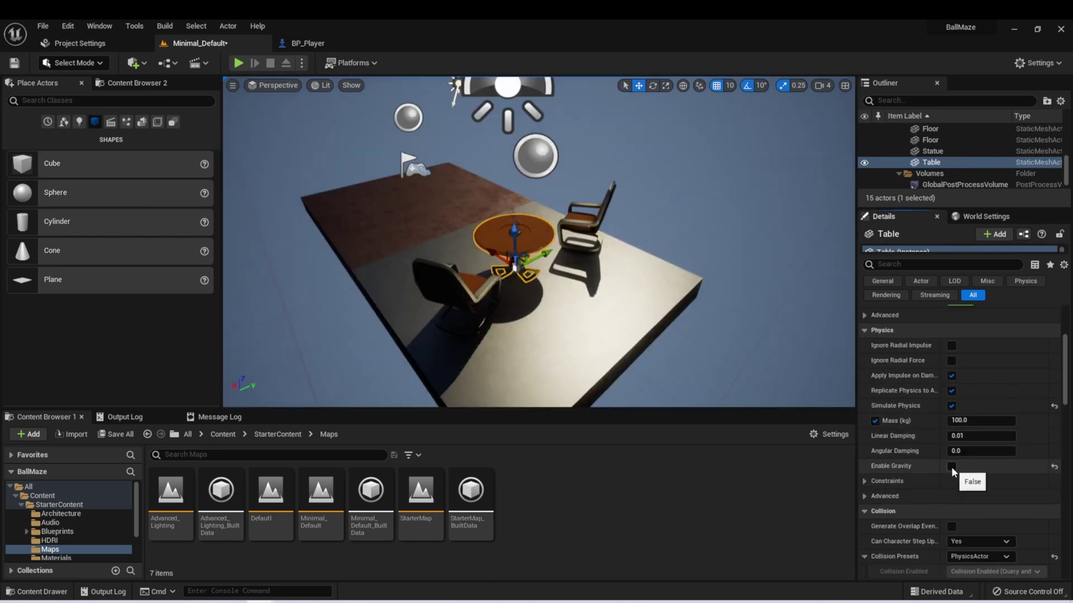
{"action": "left_click", "coordinate": [951, 467]}
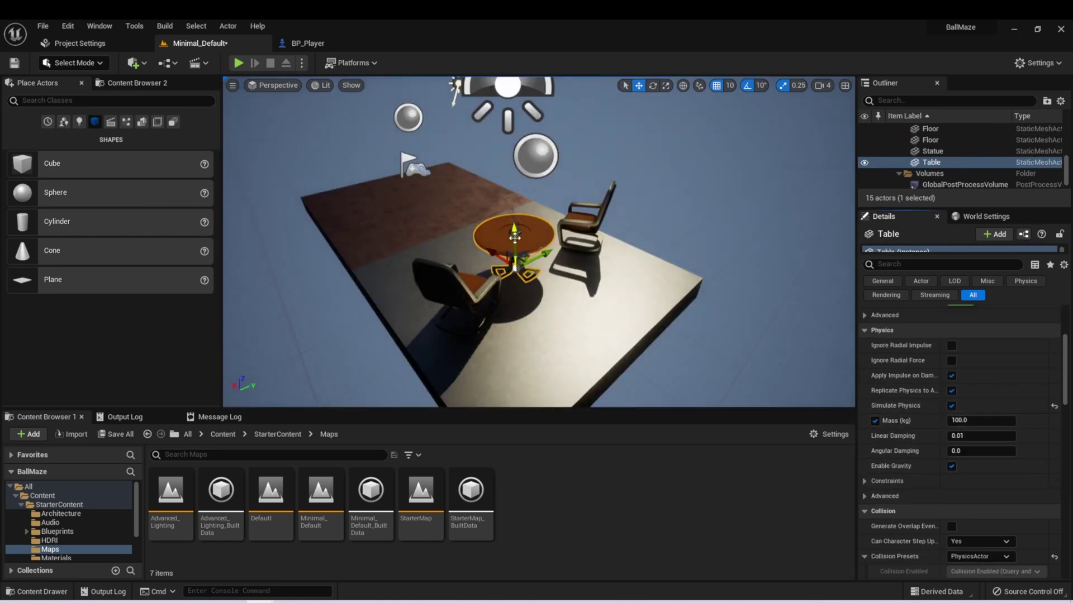
{"action": "left_click", "coordinate": [513, 211]}
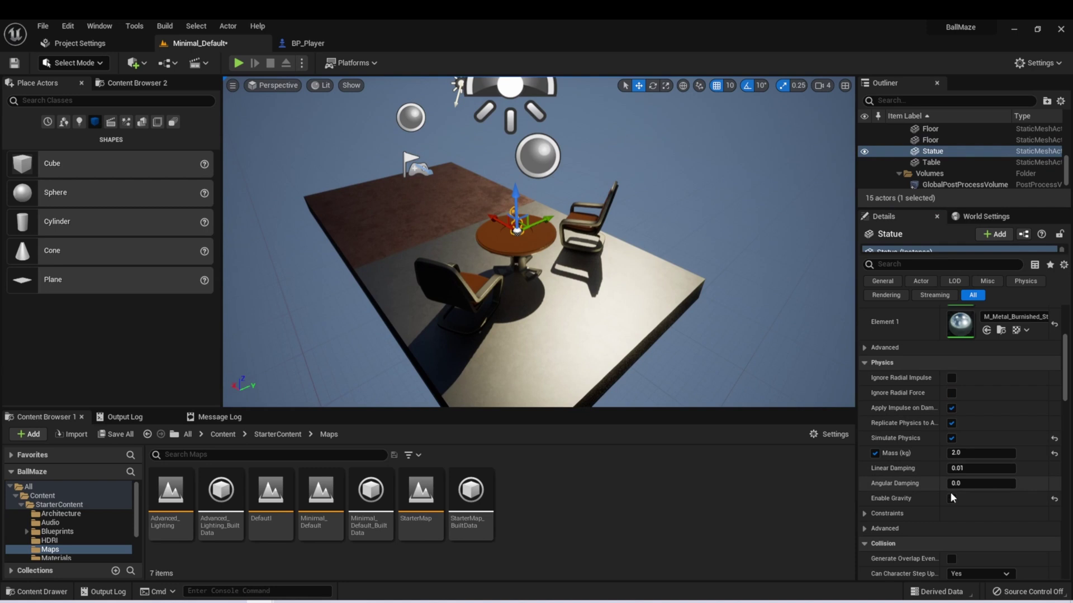
{"action": "left_click", "coordinate": [950, 498]}
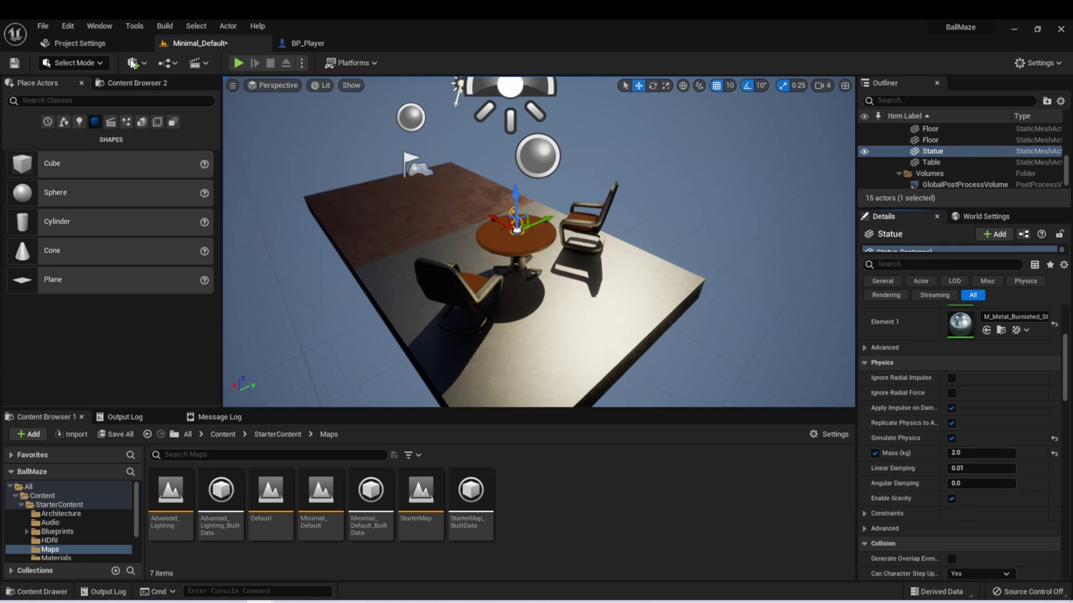
{"action": "left_click", "coordinate": [238, 63]}
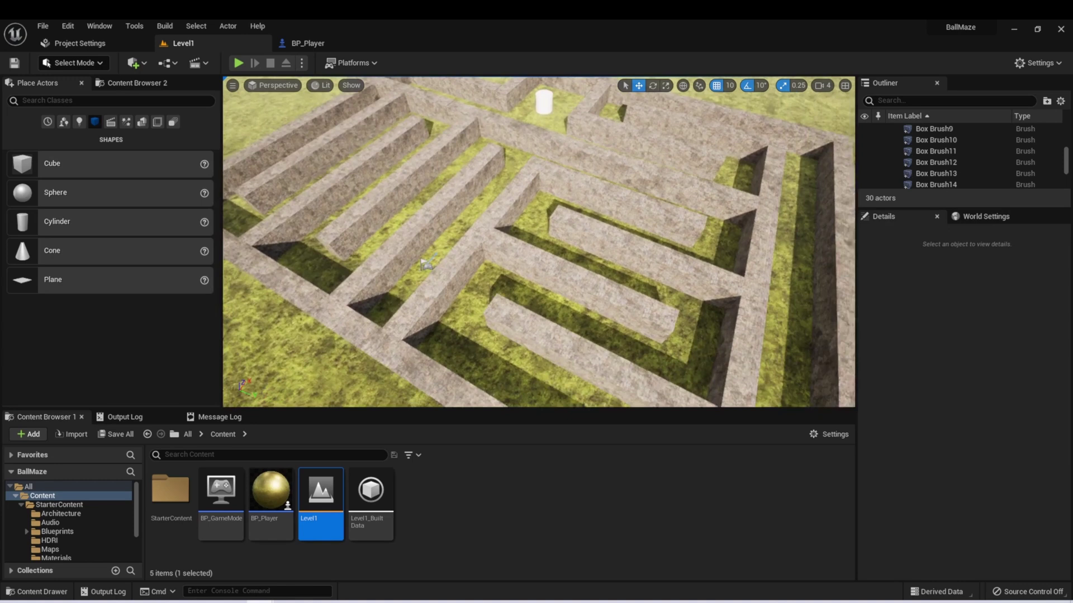
Step: Inspect BP_Player's Add Torque in Radians node, then return to Level1 and select a maze wall
{"action": "double_click", "coordinate": [265, 478]}
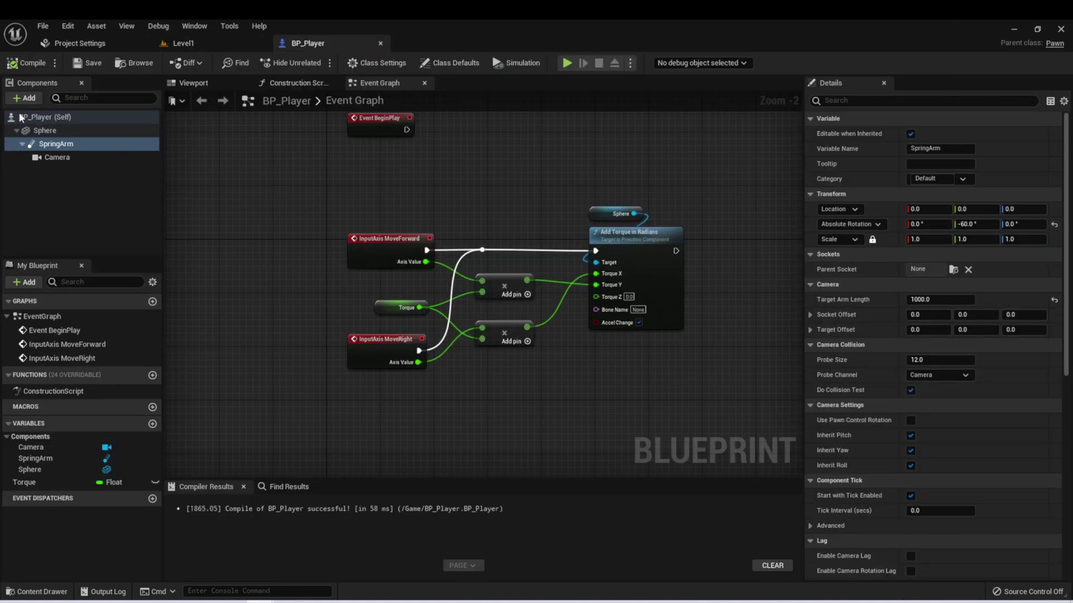
{"action": "left_click", "coordinate": [614, 232]}
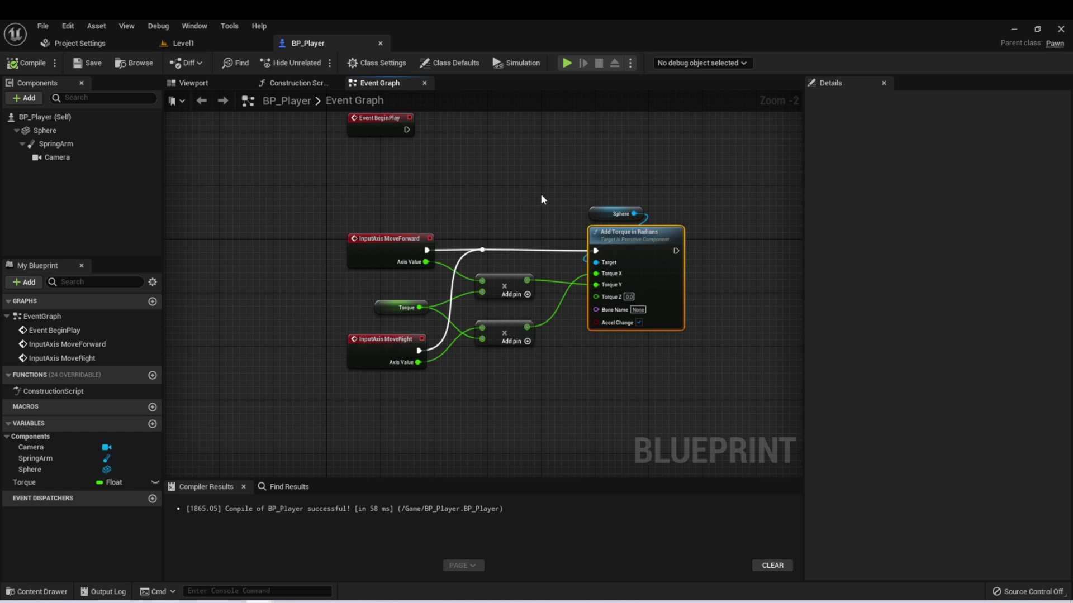
{"action": "left_click", "coordinate": [184, 43]}
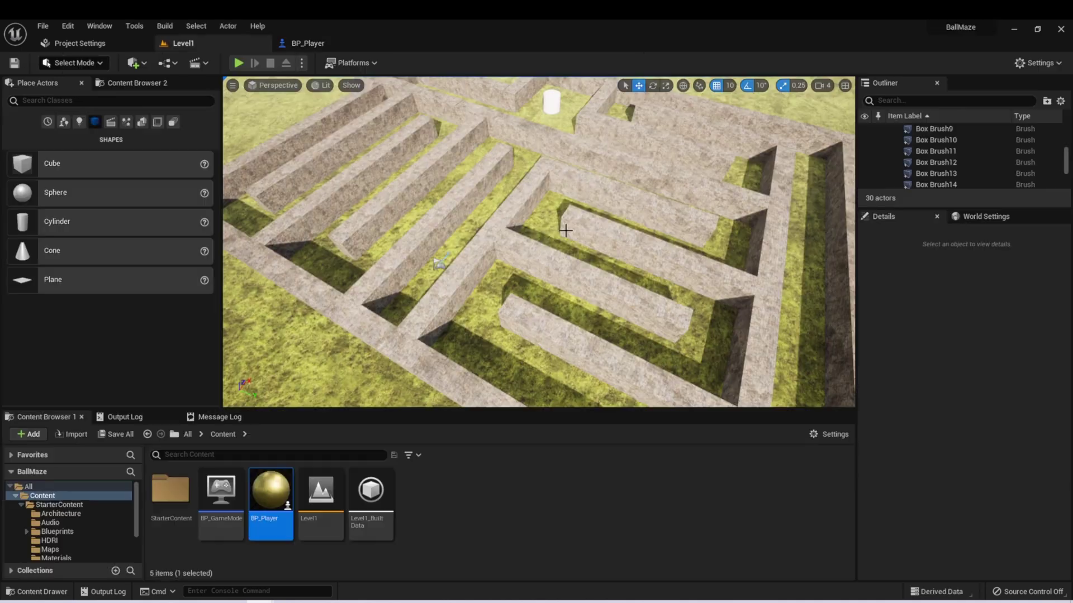
{"action": "left_click", "coordinate": [524, 190]}
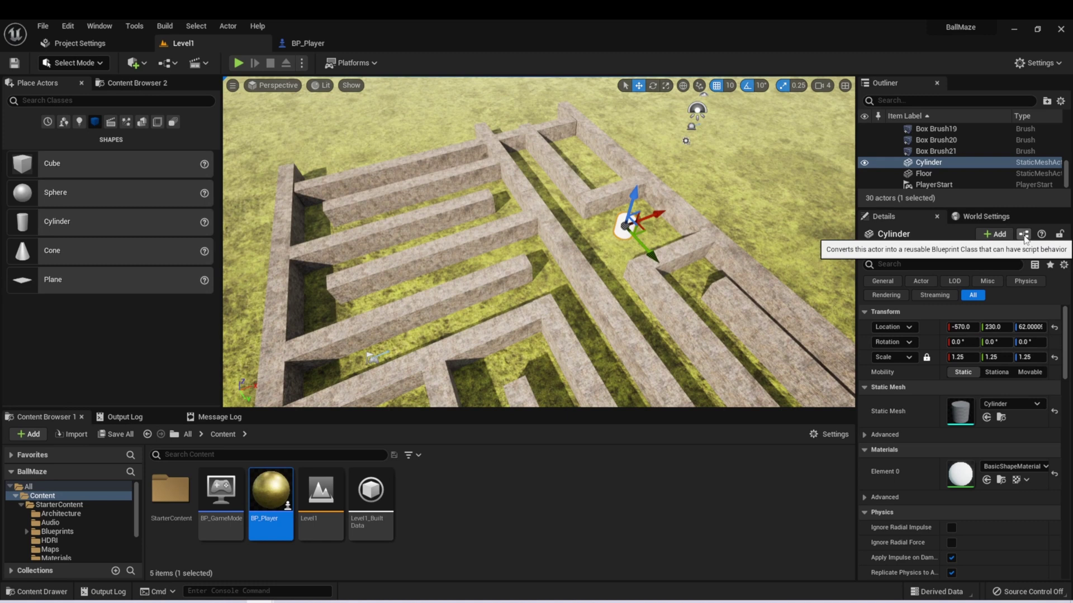
Step: Skip converting the cylinder and create a new Actor Blueprint Class named BP_EndPoint in Content
{"action": "left_click", "coordinate": [1023, 235]}
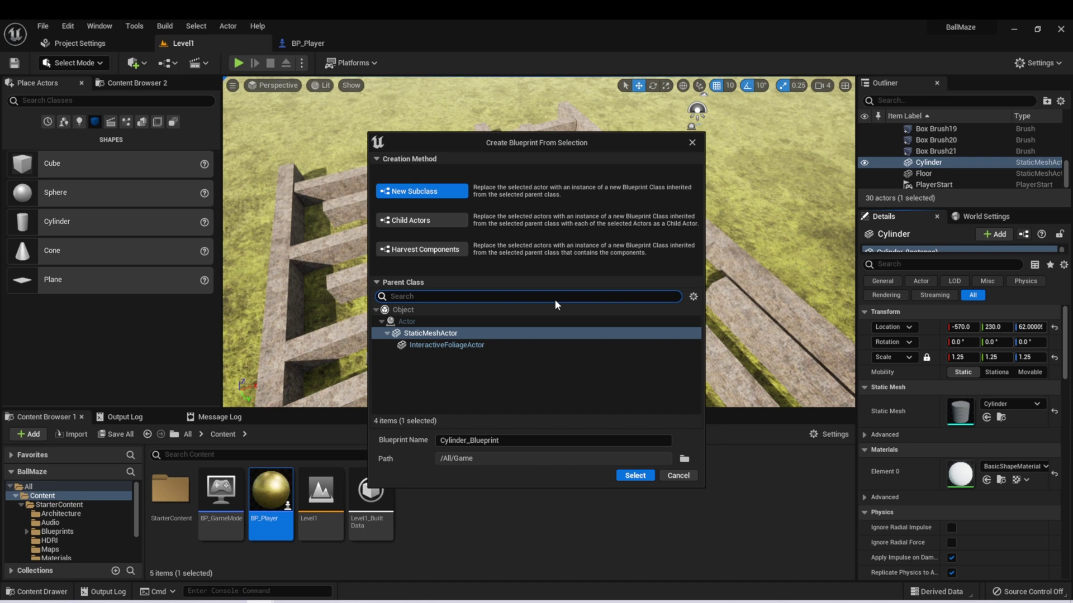
{"action": "left_click", "coordinate": [693, 144]}
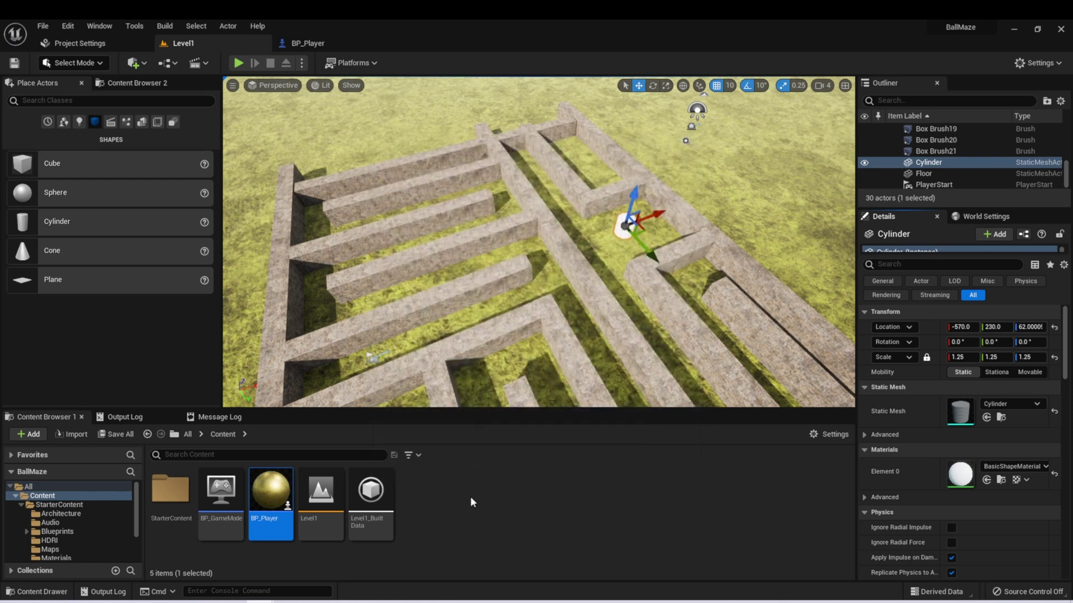
{"action": "right_click", "coordinate": [471, 502]}
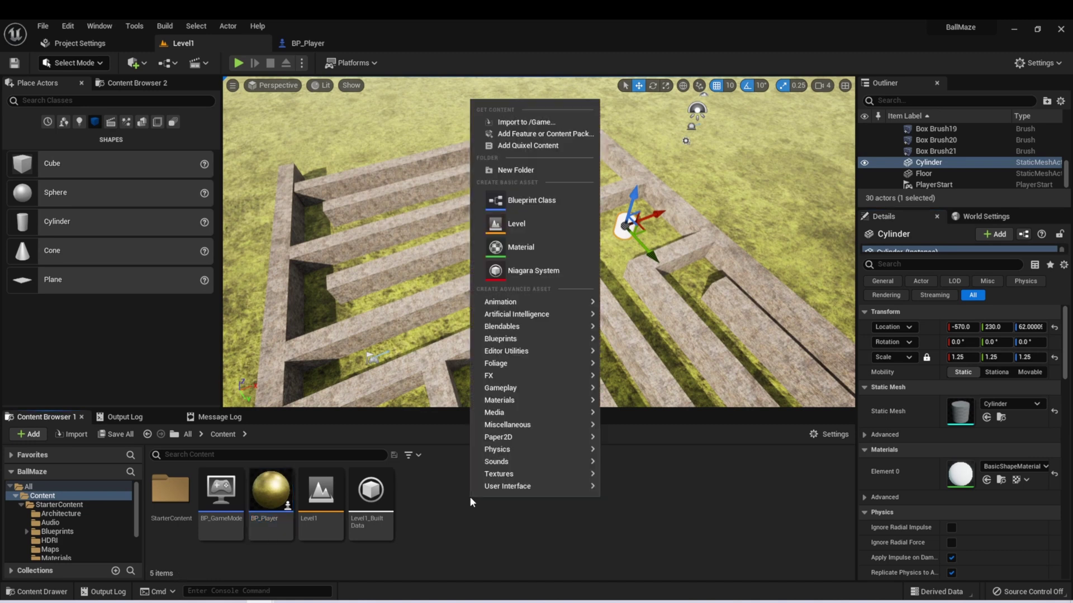
{"action": "left_click", "coordinate": [501, 199]}
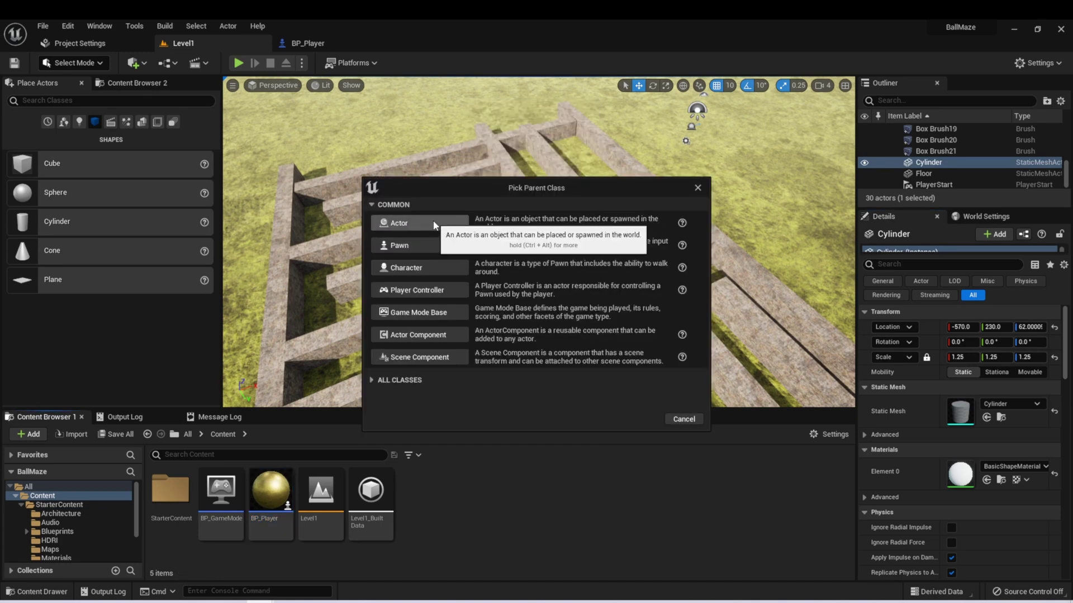
{"action": "left_click", "coordinate": [430, 225]}
{"action": "type", "text": "B"}
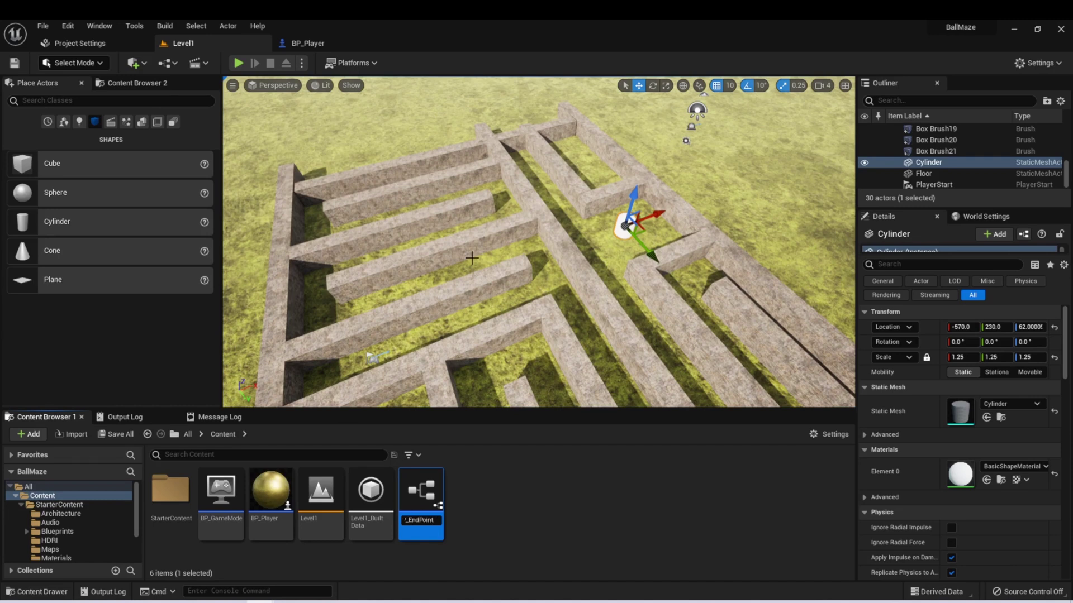
{"action": "key", "text": "Return"}
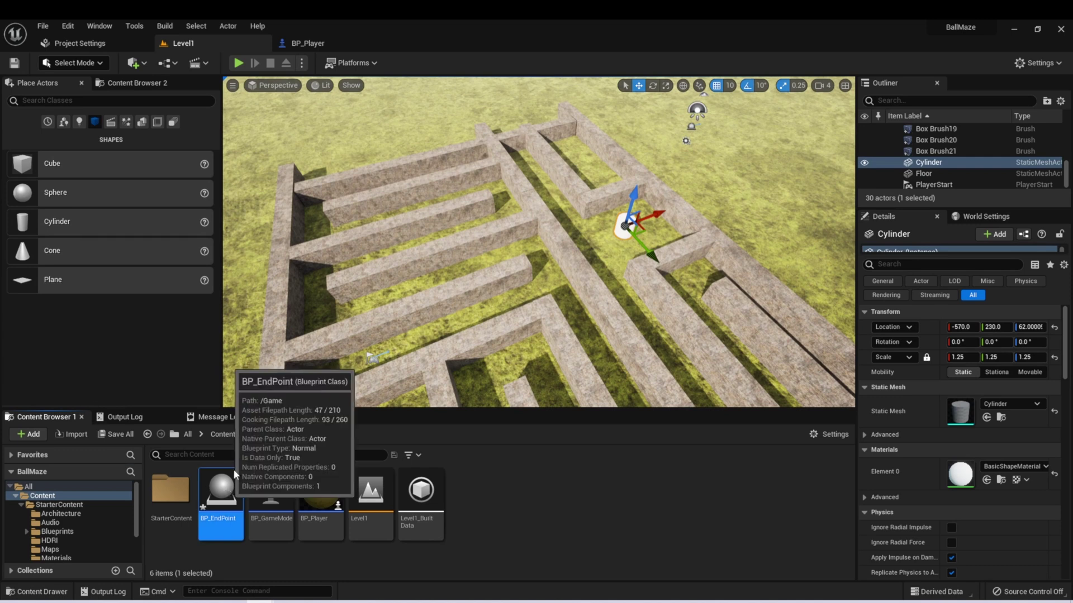
Step: Dock the BP_EndPoint editor and add a Static Mesh component using the Cylinder mesh
{"action": "double_click", "coordinate": [227, 492]}
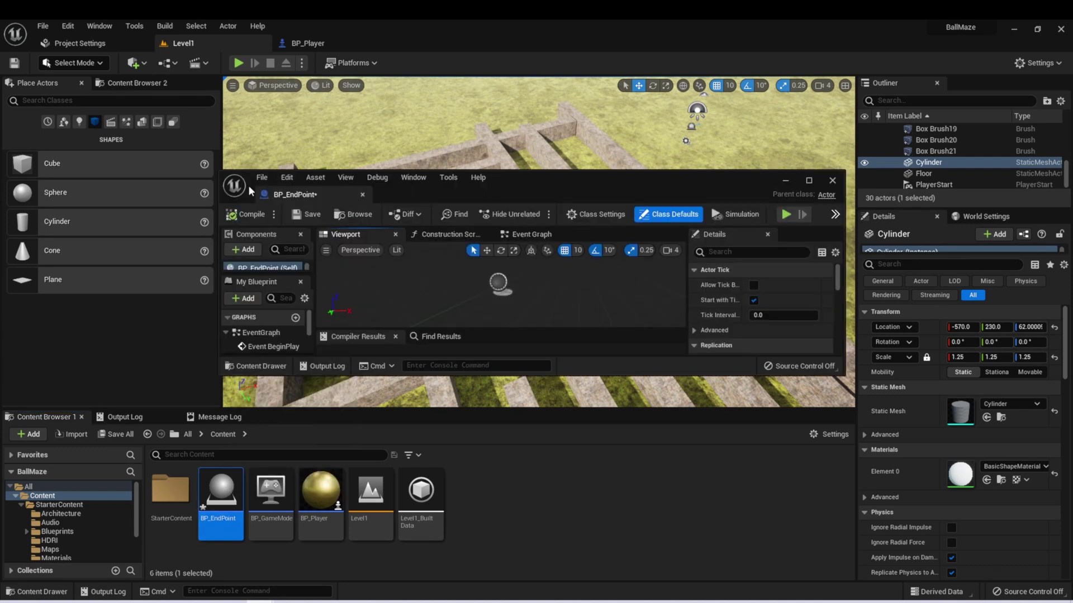
{"action": "left_click_drag", "start_coordinate": [296, 194], "coordinate": [400, 34]}
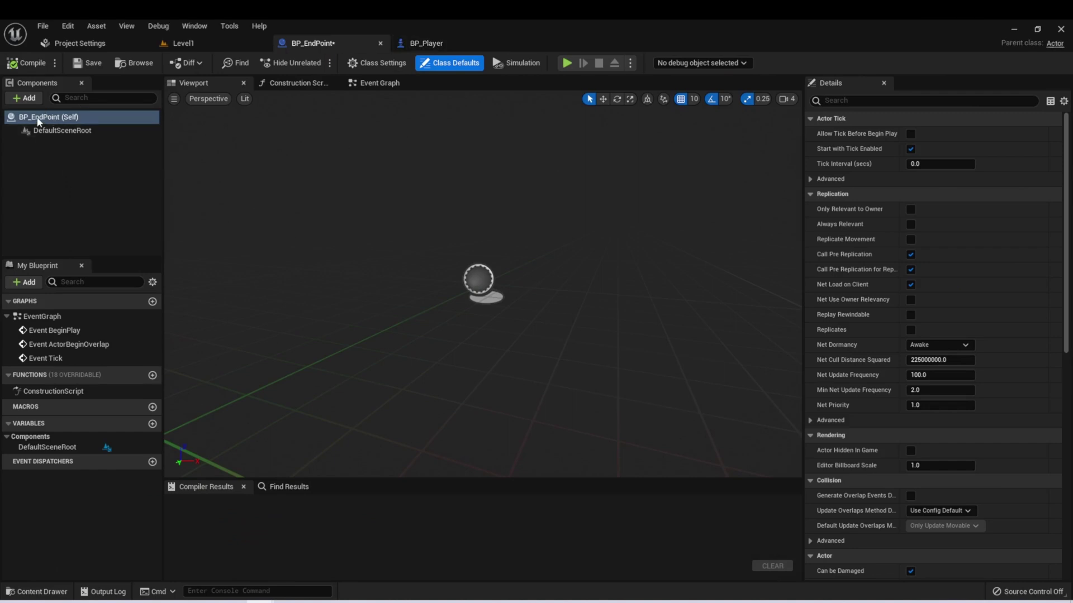
{"action": "left_click", "coordinate": [31, 99]}
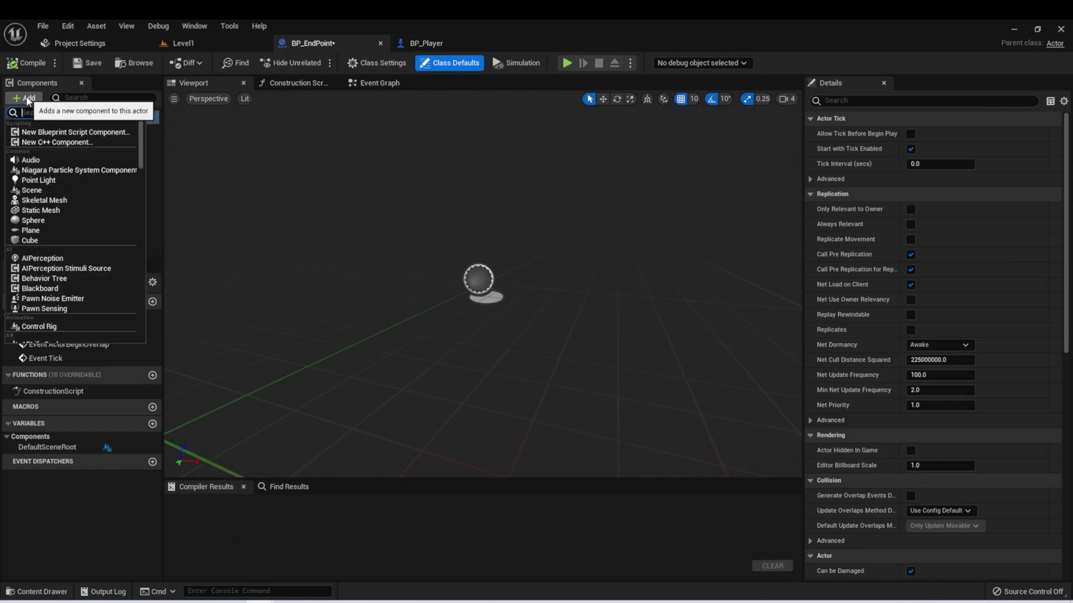
{"action": "left_click", "coordinate": [49, 211]}
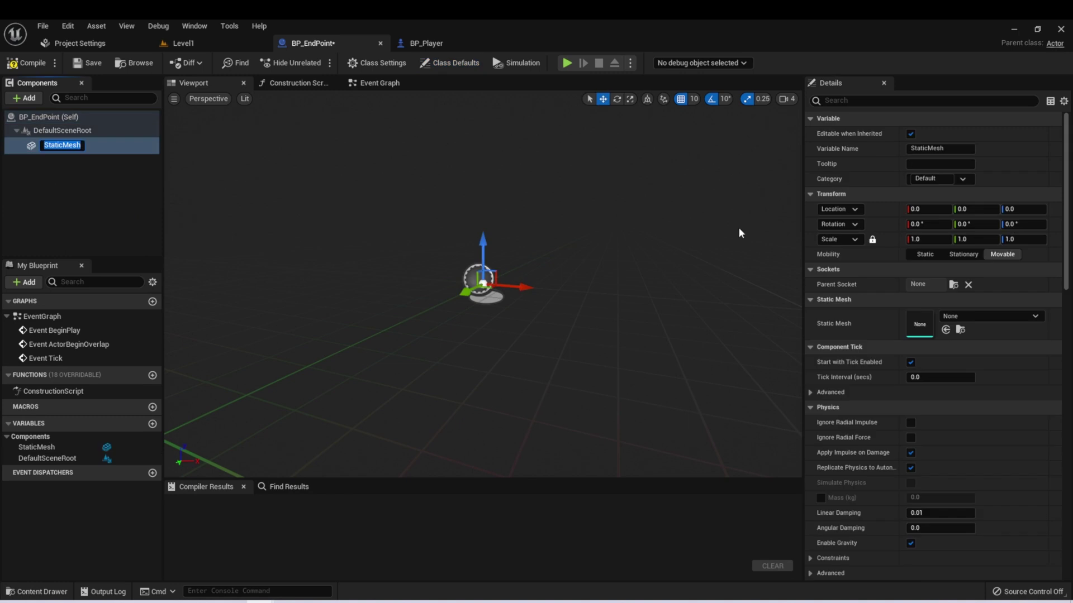
{"action": "left_click", "coordinate": [977, 316]}
{"action": "type", "text": "cylin"}
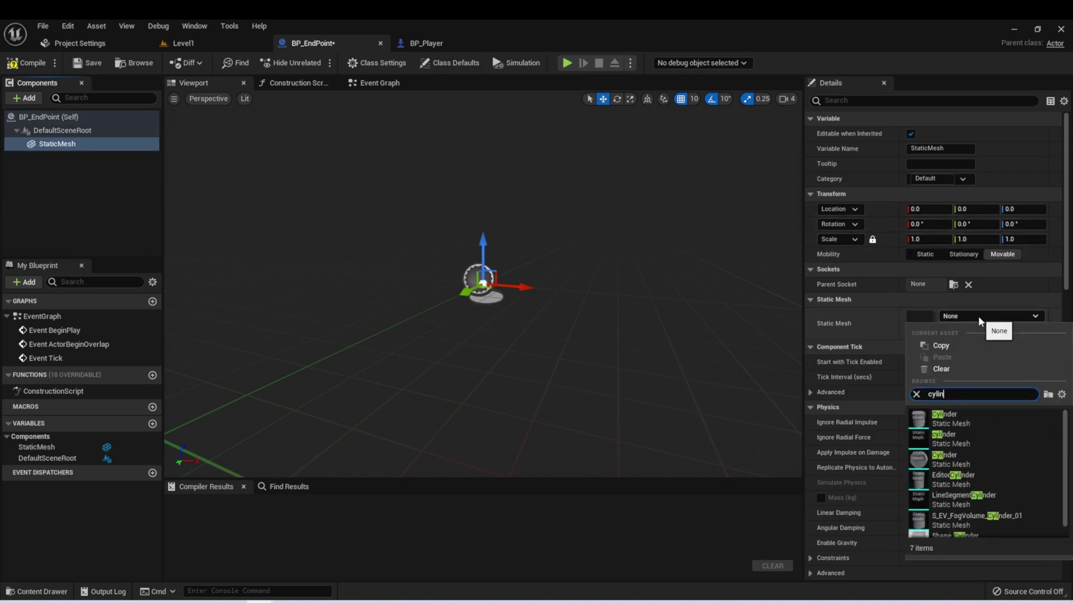
{"action": "left_click", "coordinate": [967, 419]}
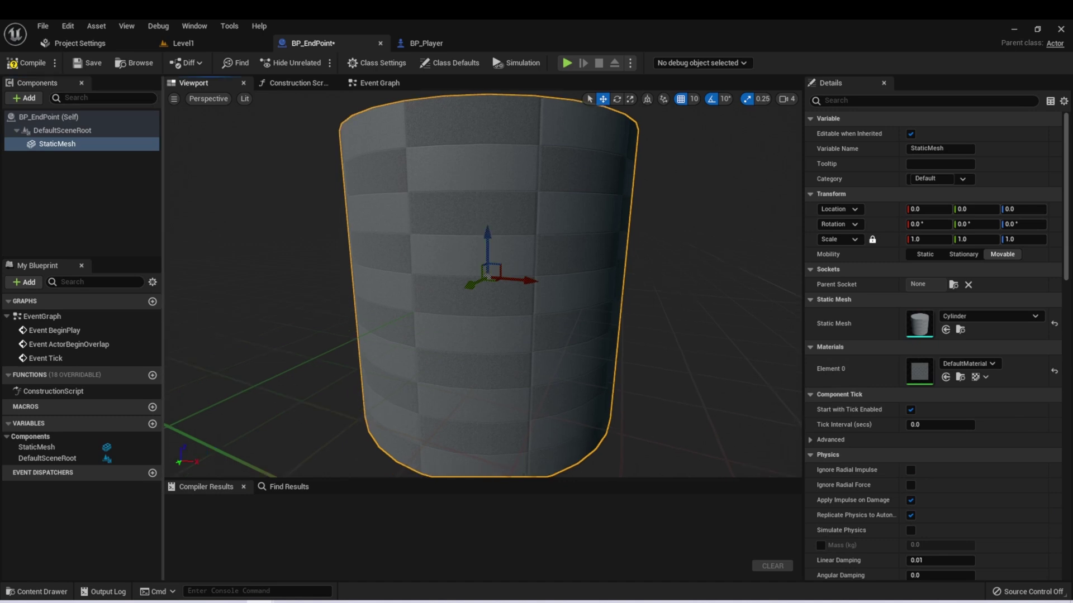
{"action": "scroll", "coordinate": [474, 438], "scroll_direction": "down", "scroll_amount": 5}
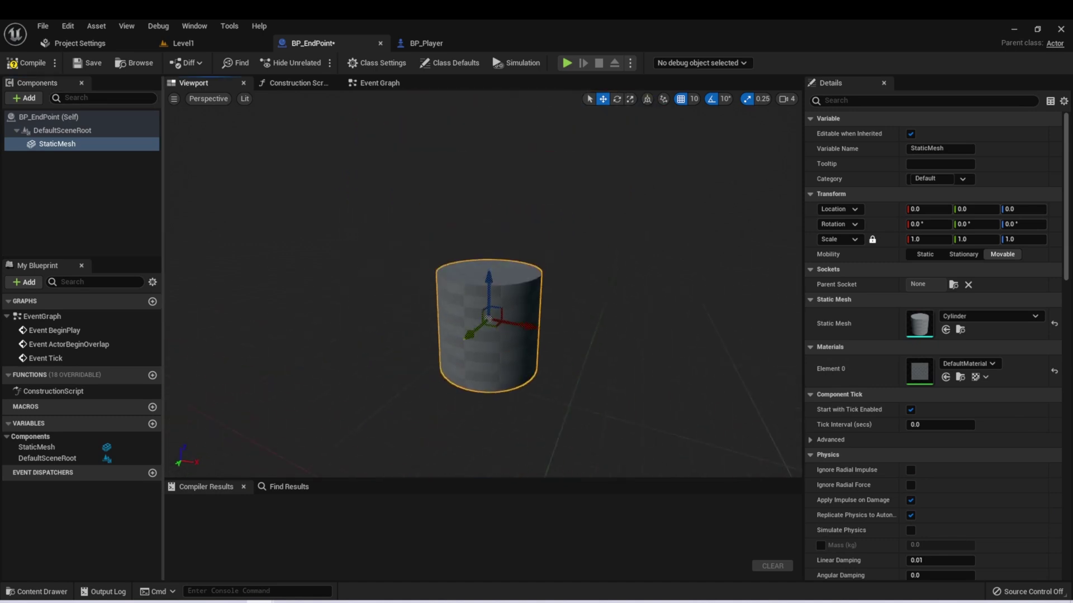
Step: Replace Level1's placeholder cylinder with a BP_EndPoint instance resting on the maze floor
{"action": "left_click", "coordinate": [29, 63]}
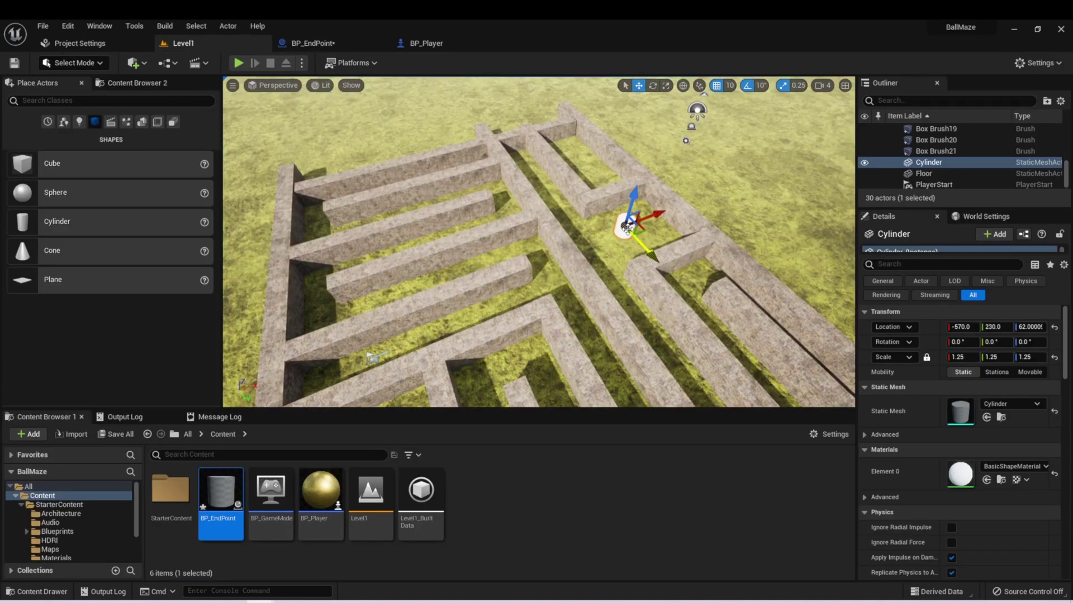
{"action": "key", "text": "Delete"}
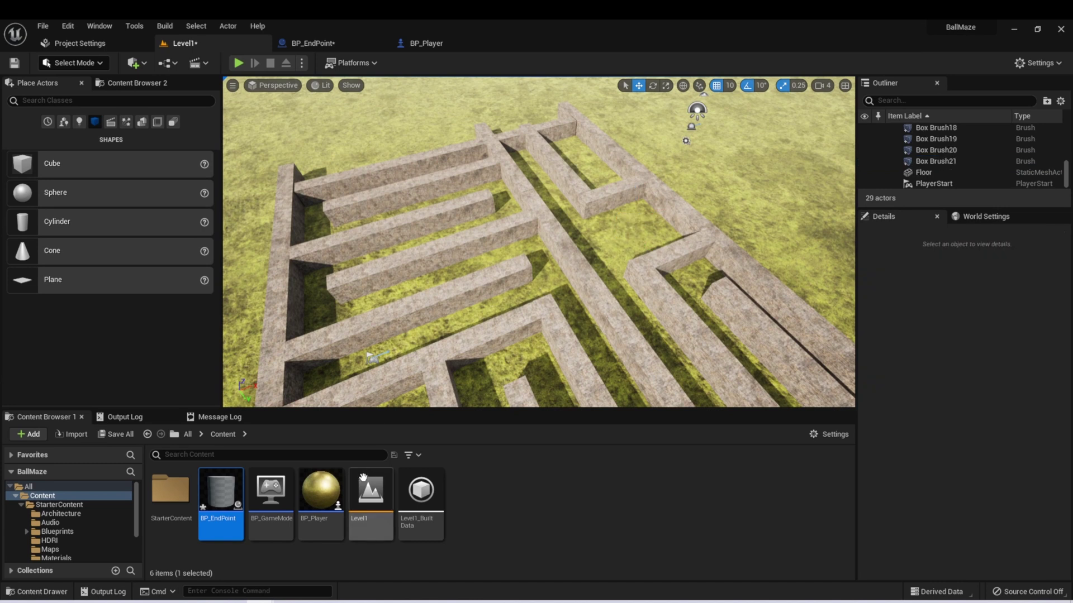
{"action": "left_click_drag", "start_coordinate": [220, 500], "coordinate": [628, 229]}
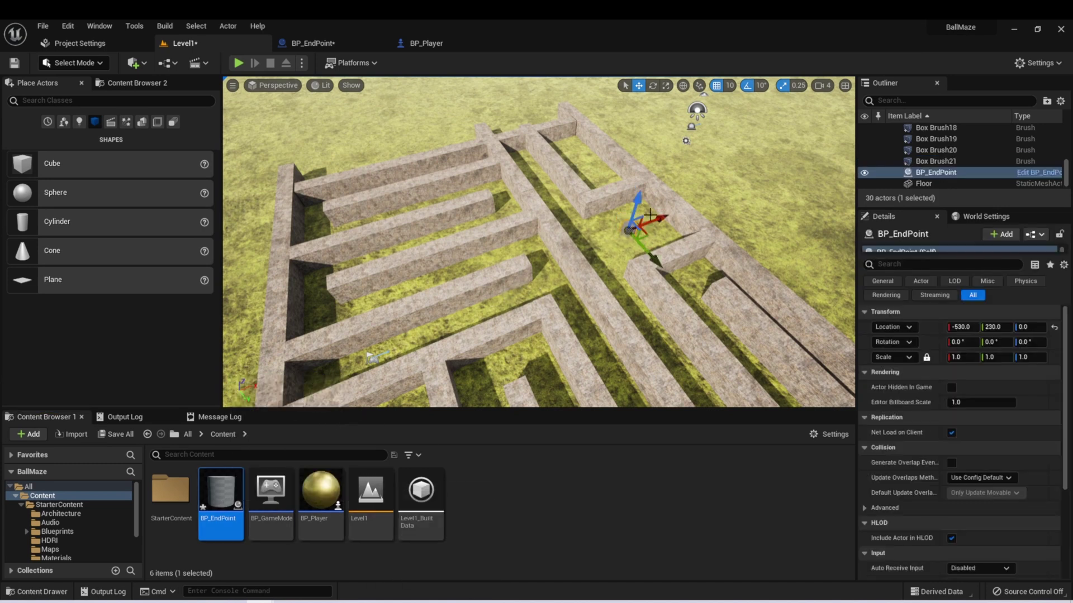
{"action": "key", "text": "End"}
{"action": "left_click_drag", "start_coordinate": [640, 196], "coordinate": [640, 185]}
{"action": "key", "text": "f"}
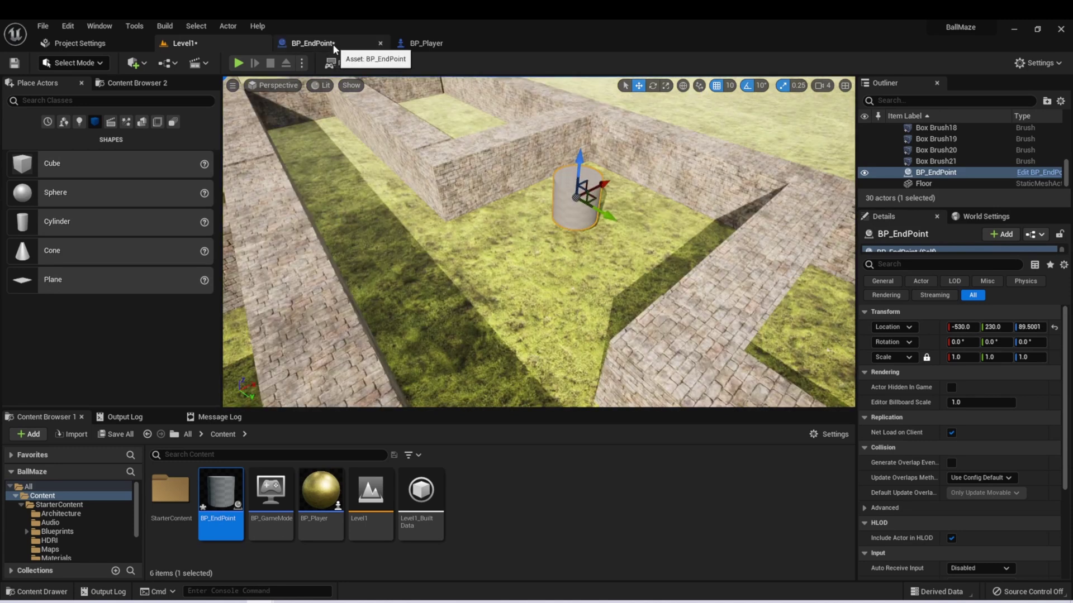
{"action": "left_click", "coordinate": [333, 44]}
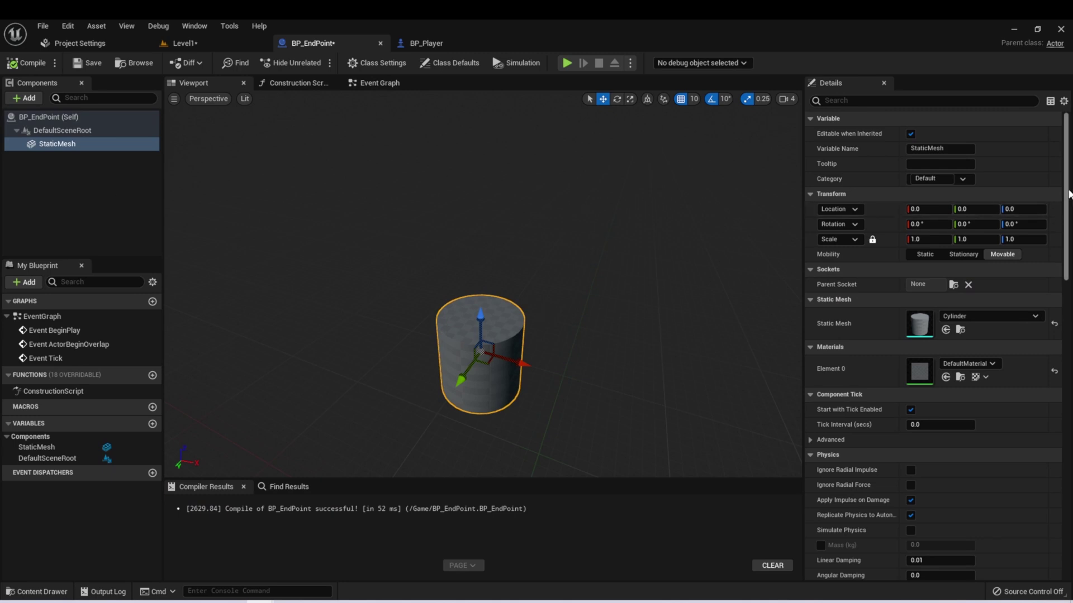
Step: Set the BP_EndPoint StaticMesh's Collision Presets to OverlapAll
{"action": "scroll", "coordinate": [1068, 194], "scroll_direction": "down", "scroll_amount": 10}
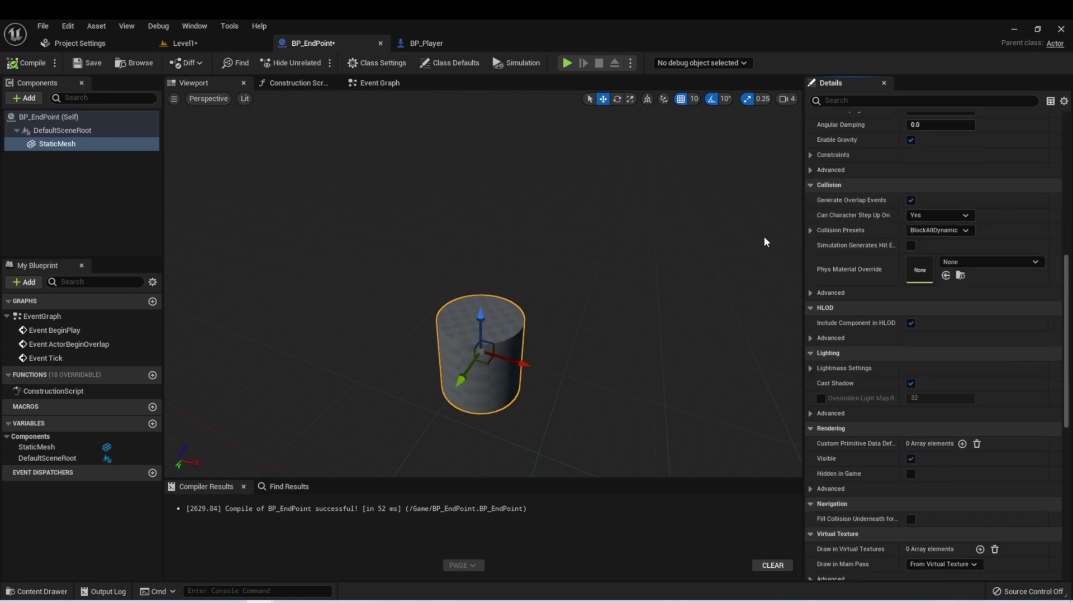
{"action": "left_click", "coordinate": [946, 231]}
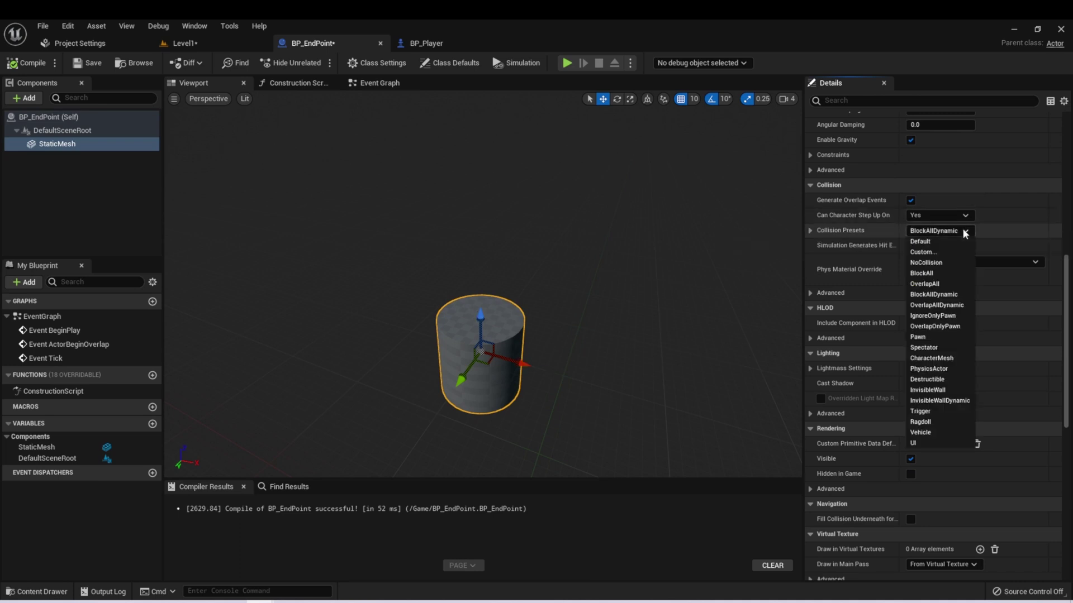
{"action": "left_click", "coordinate": [951, 284]}
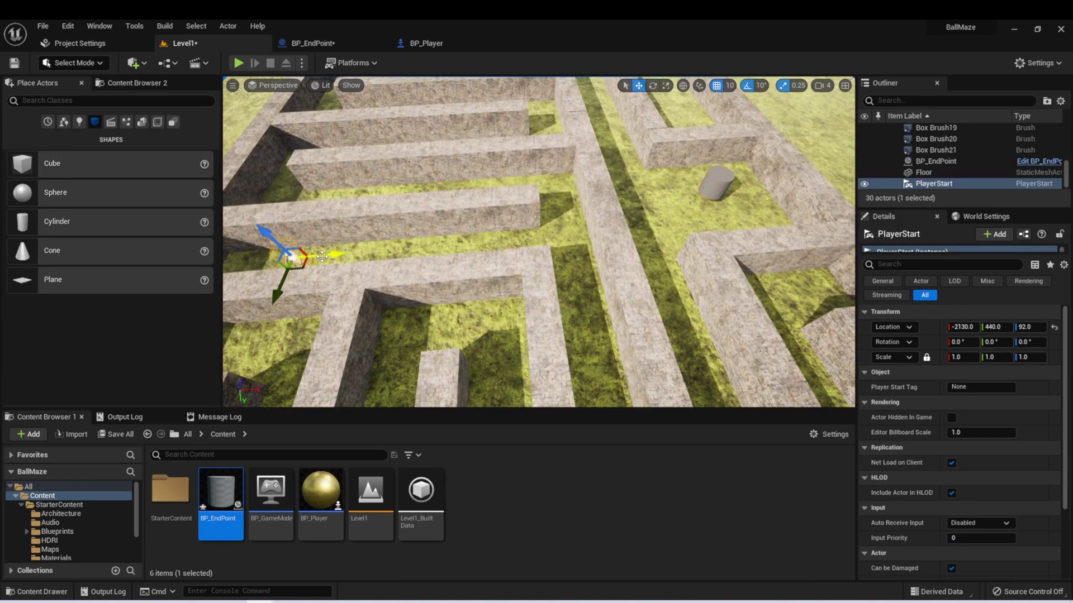
Step: Move the PlayerStart close to the BP_EndPoint in Level1
{"action": "left_click_drag", "start_coordinate": [323, 256], "coordinate": [693, 208]}
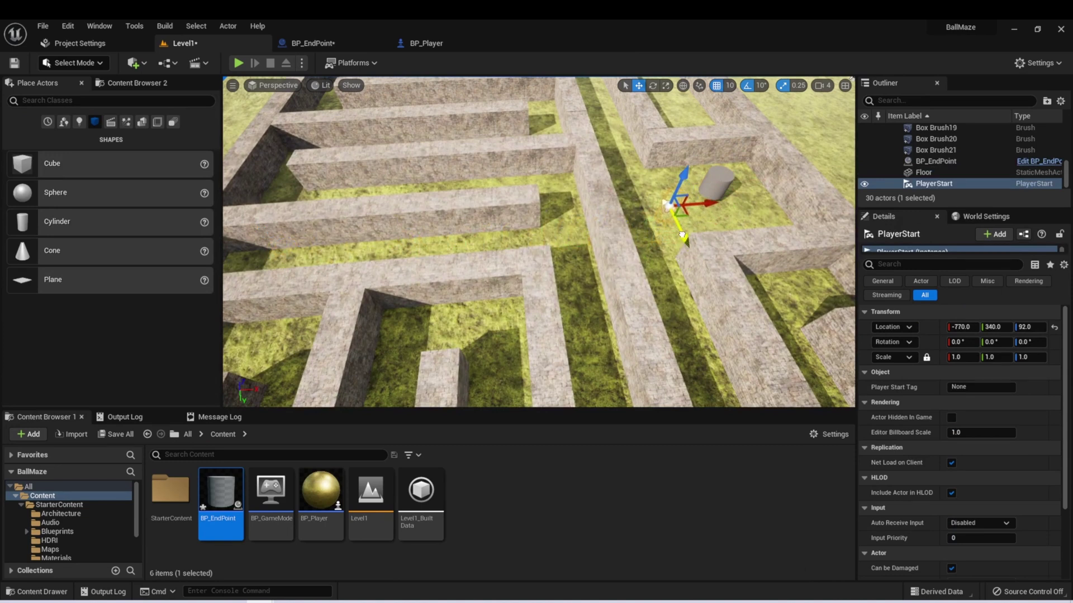
{"action": "left_click", "coordinate": [352, 44]}
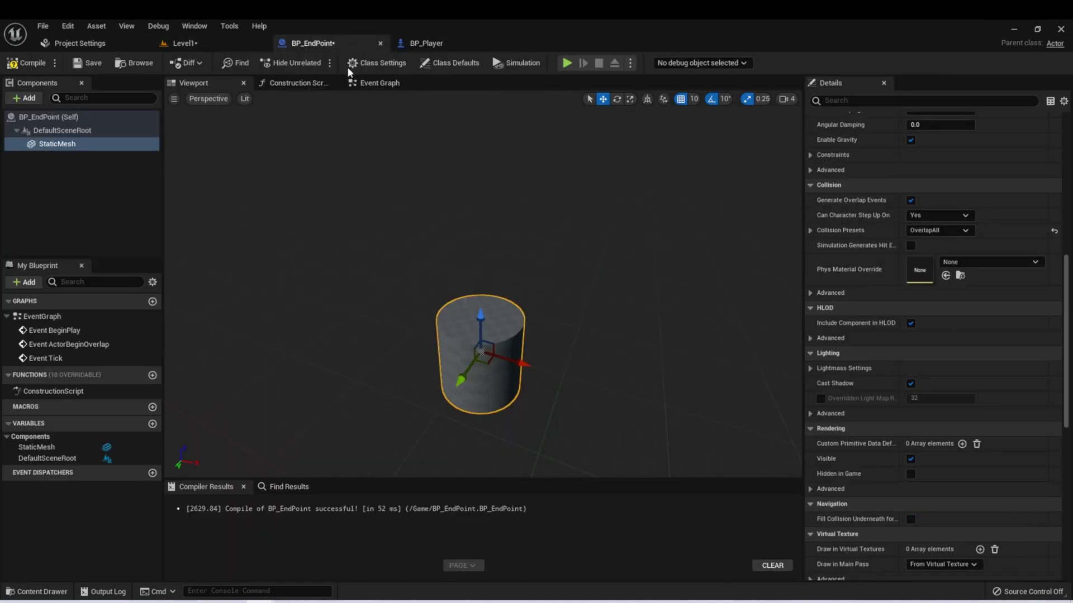
{"action": "left_click", "coordinate": [360, 84]}
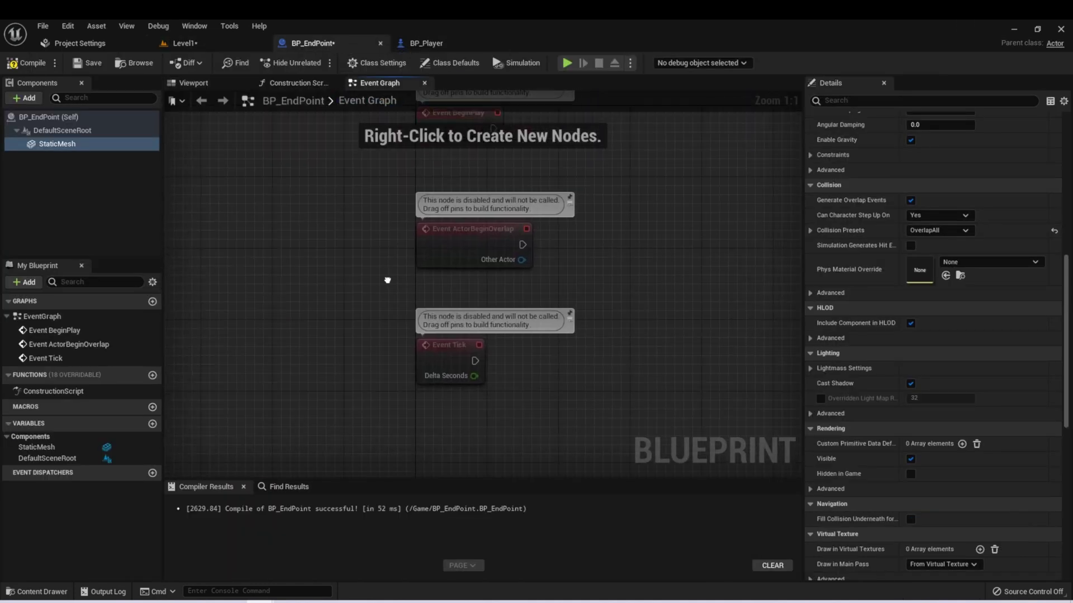
Step: Attach a Print String node to Event ActorBeginOverlap and compile BP_EndPoint
{"action": "left_click_drag", "start_coordinate": [426, 340], "coordinate": [301, 144]}
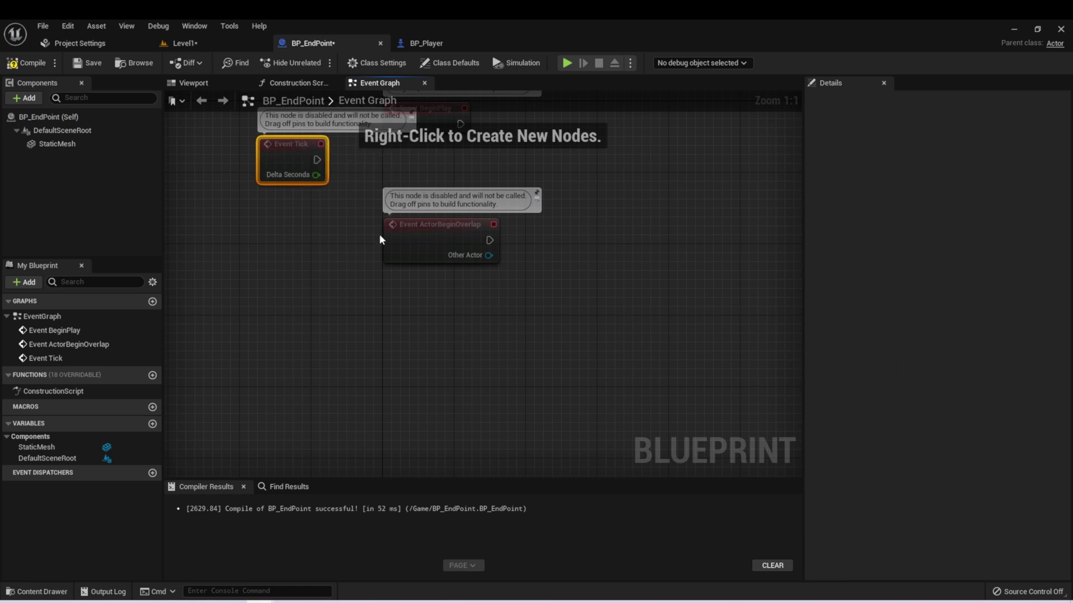
{"action": "left_click", "coordinate": [433, 246]}
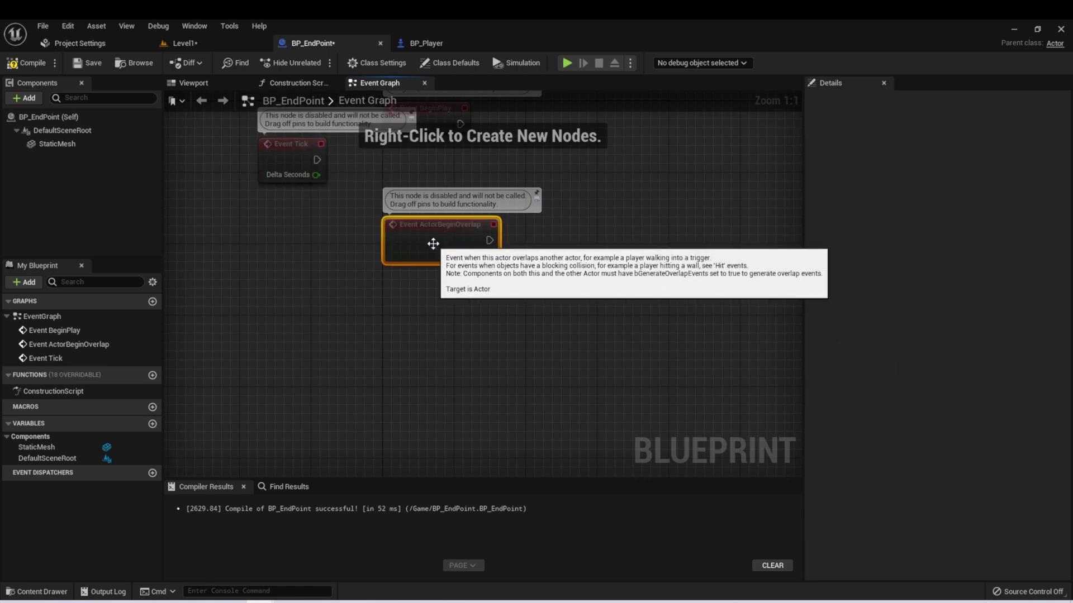
{"action": "left_click_drag", "start_coordinate": [445, 249], "coordinate": [552, 227]}
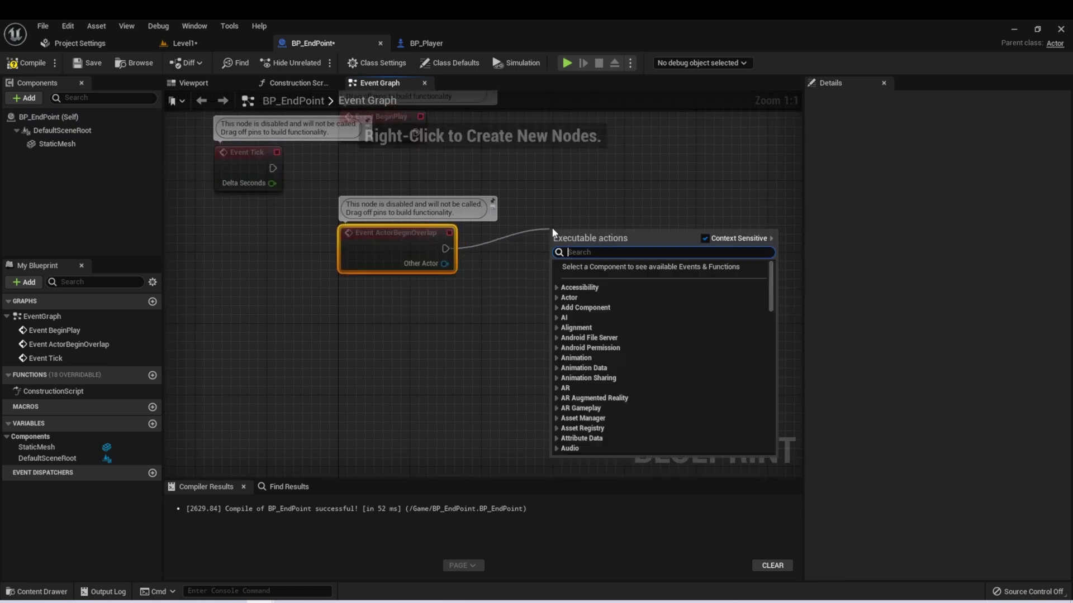
{"action": "type", "text": "print"}
{"action": "key", "text": "Return"}
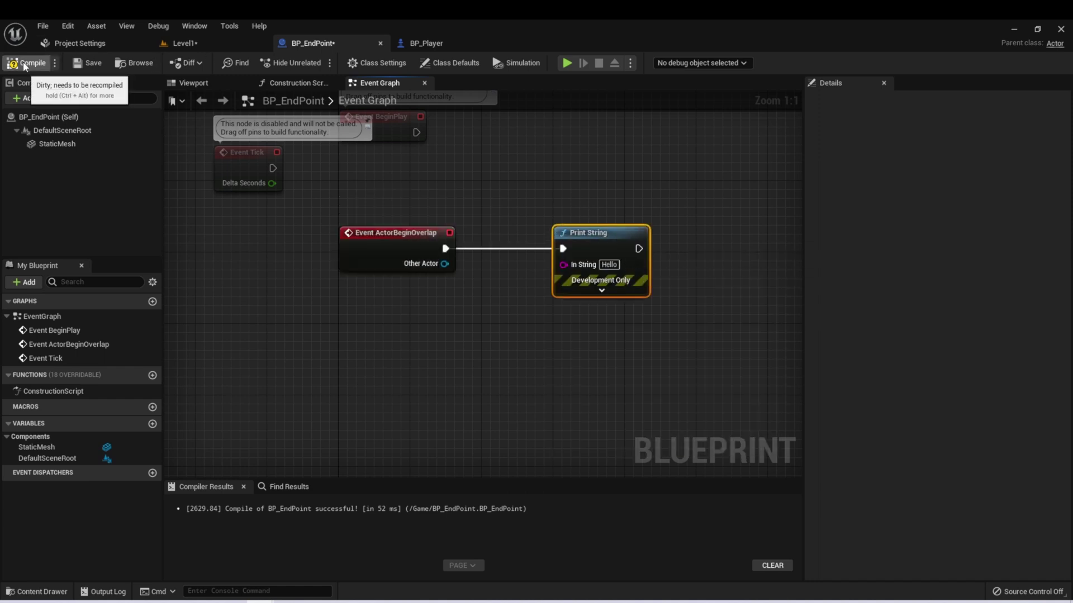
{"action": "left_click", "coordinate": [25, 63]}
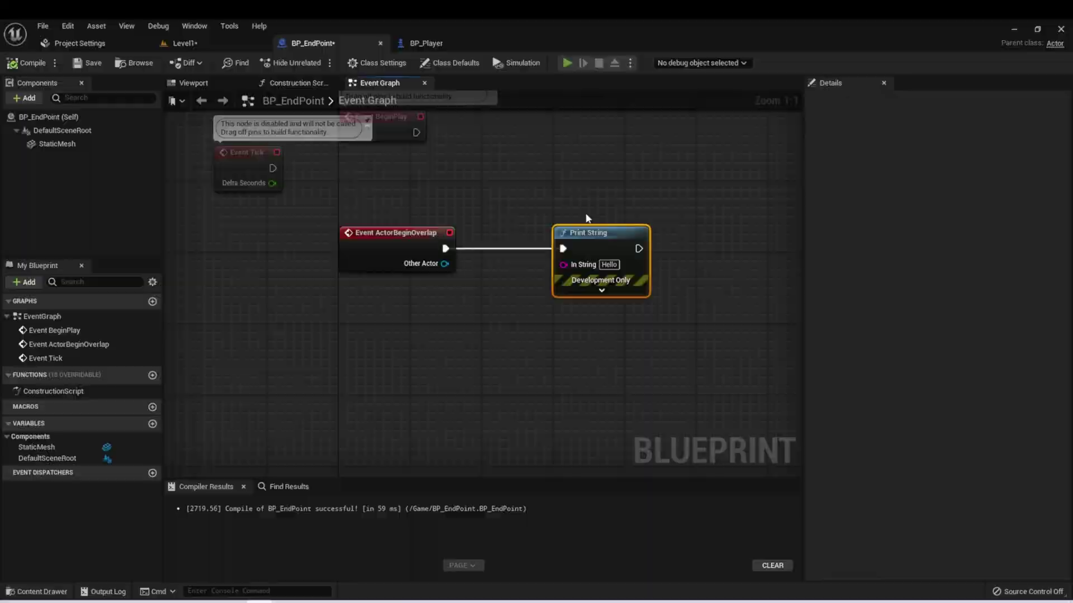
Step: Roll the ball forward into the end point, then back away from the cylinder
{"action": "key", "text": "w"}
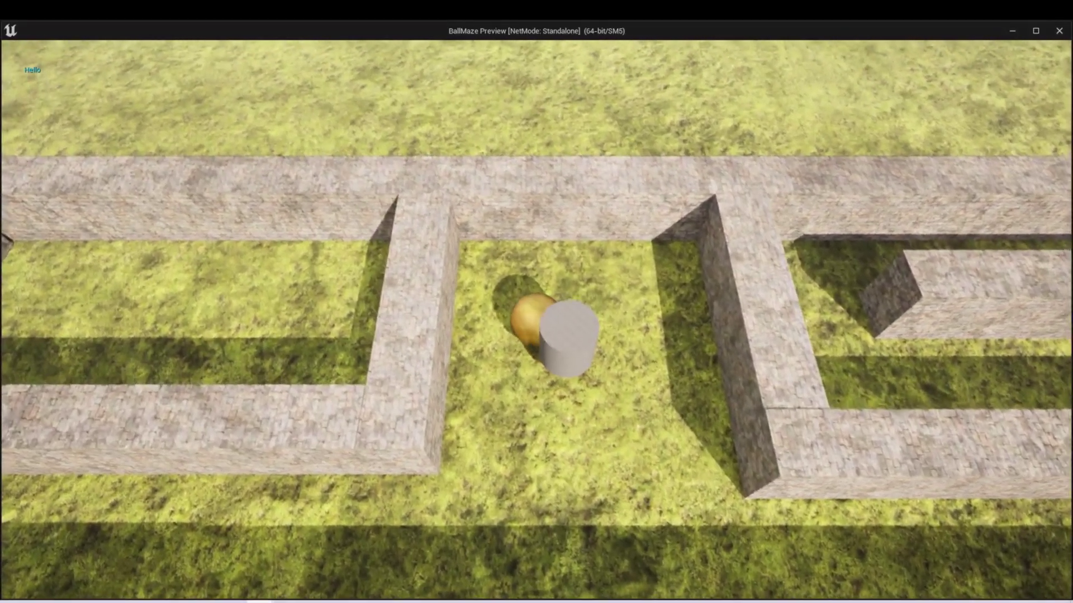
{"action": "key", "text": "s"}
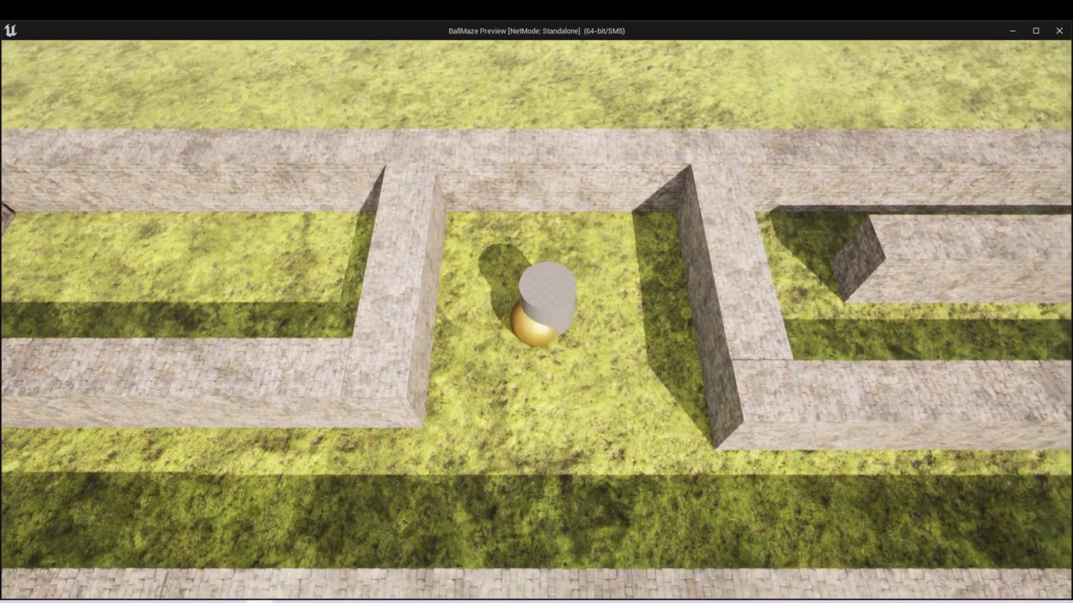
{"action": "key", "text": "s"}
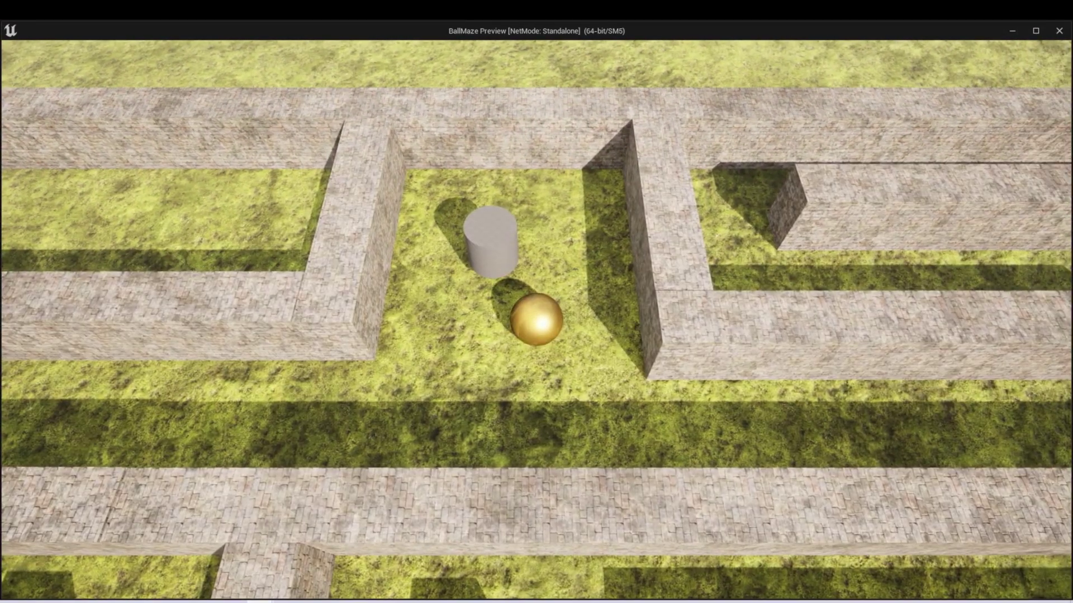
{"action": "key", "text": "s"}
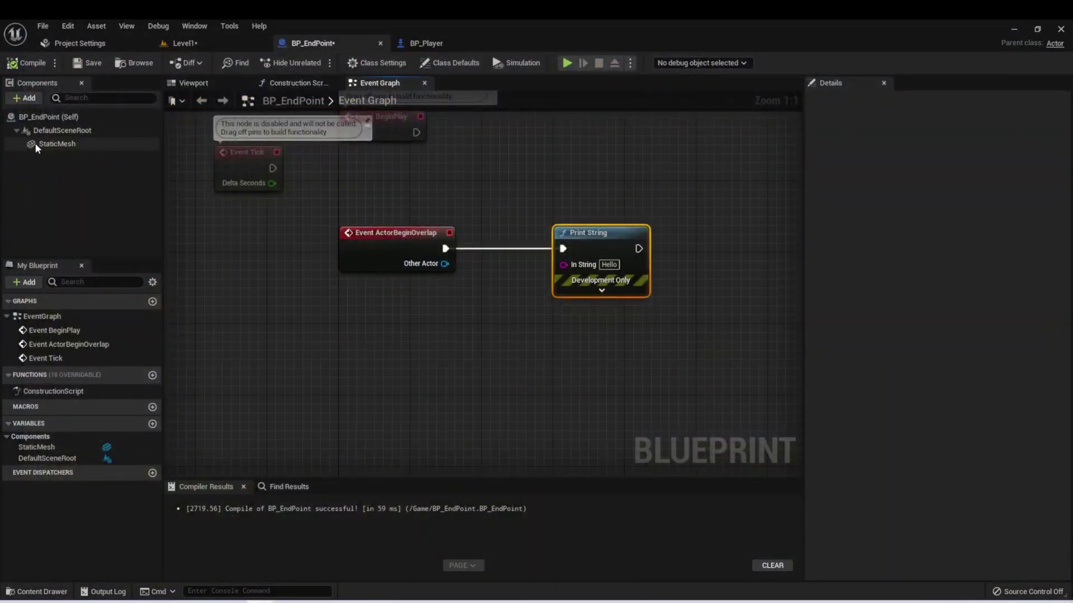
Step: Turn off Do Collision Test on BP_Player's SpringArm component
{"action": "left_click", "coordinate": [464, 42]}
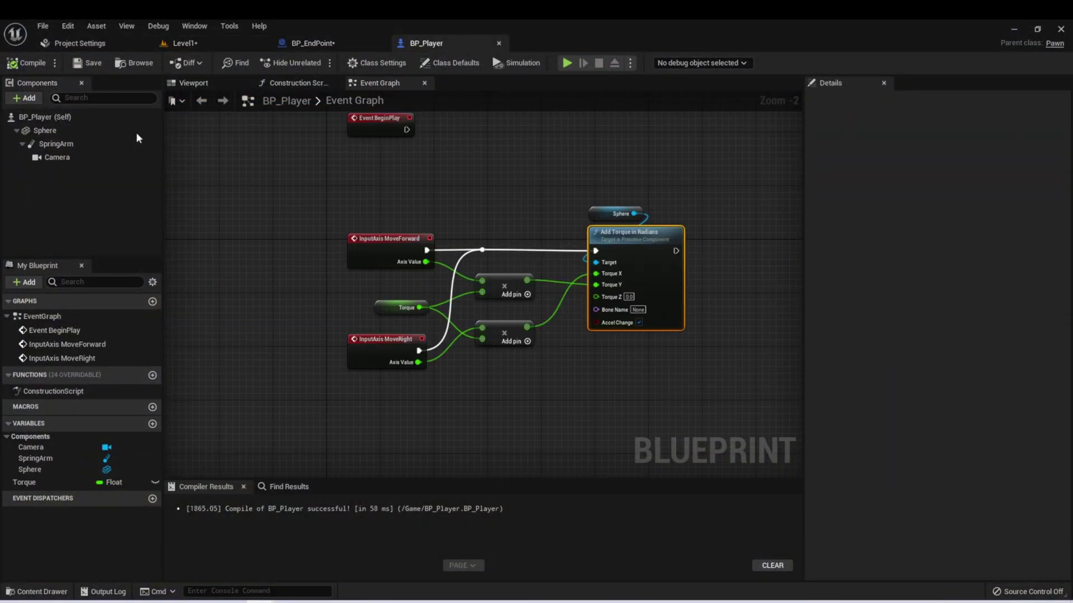
{"action": "left_click", "coordinate": [55, 144]}
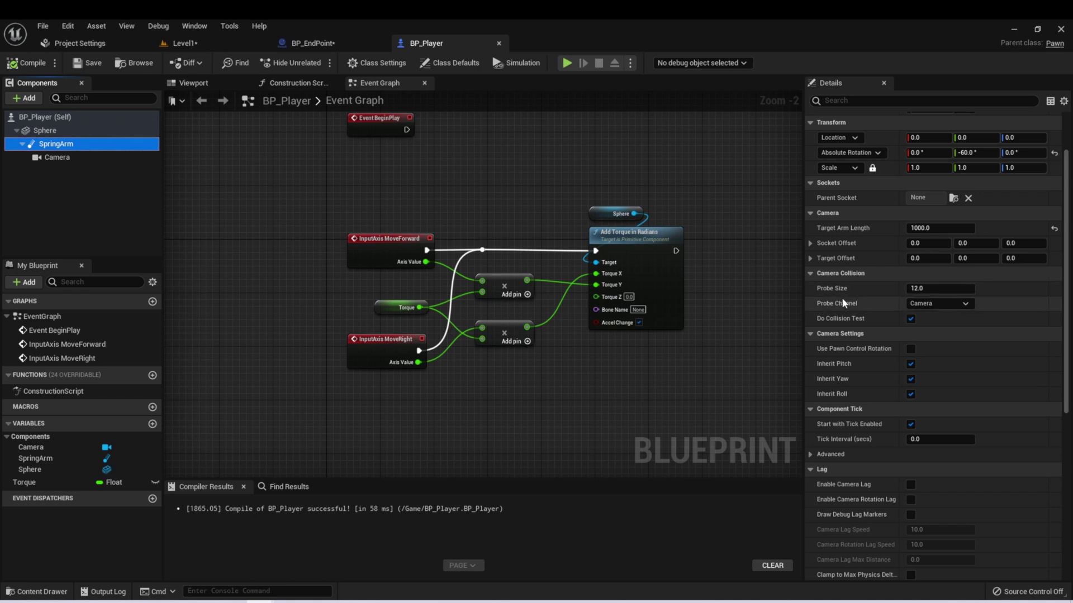
{"action": "left_click", "coordinate": [910, 318]}
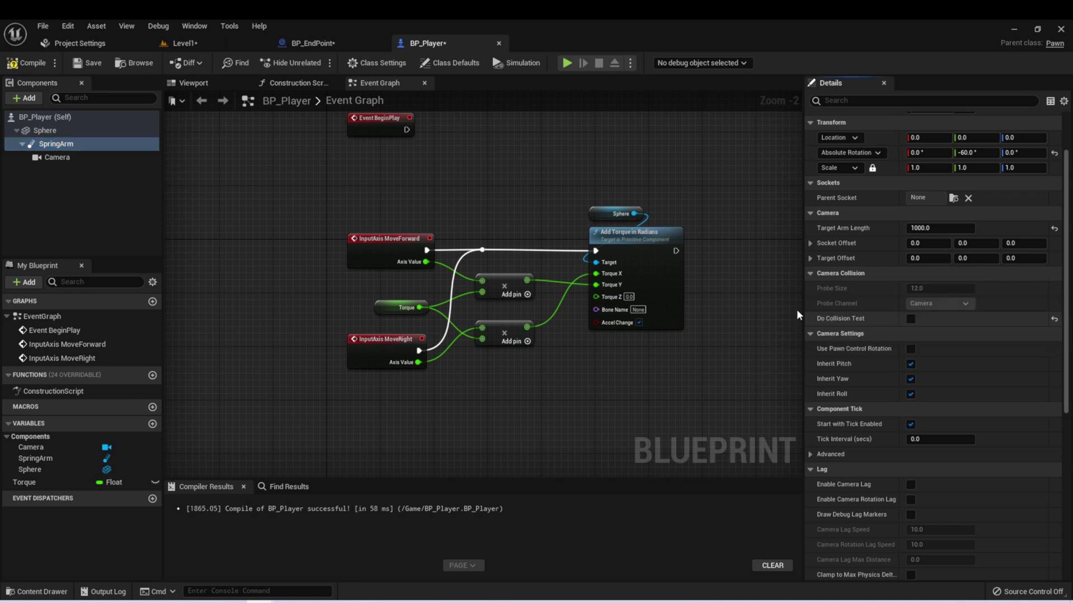
Step: Recompile BP_Player and test-play the maze in a standalone window, then exit
{"action": "left_click", "coordinate": [19, 62]}
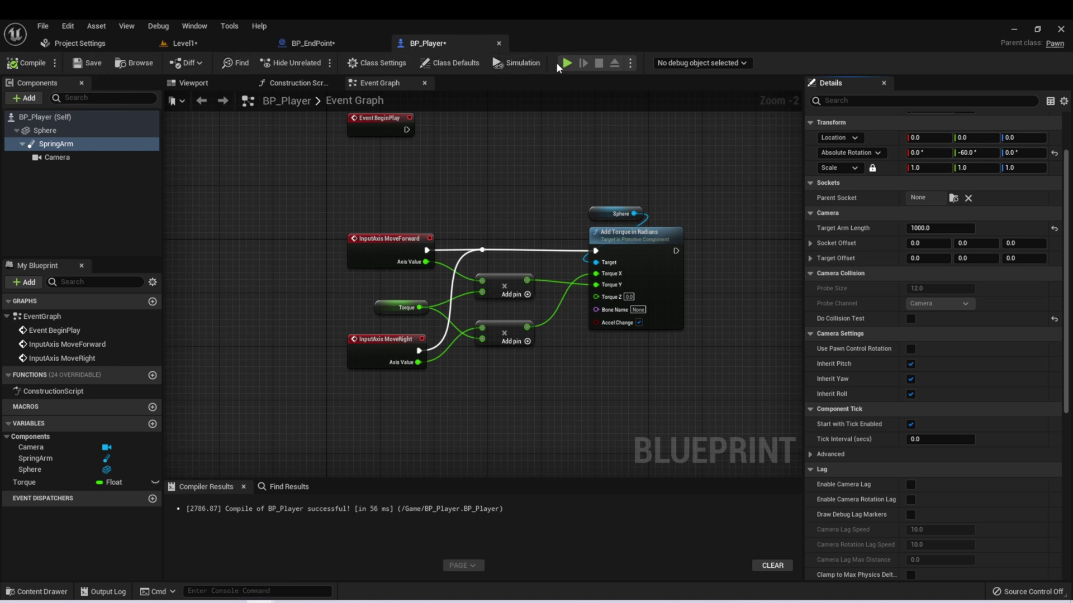
{"action": "left_click", "coordinate": [566, 63]}
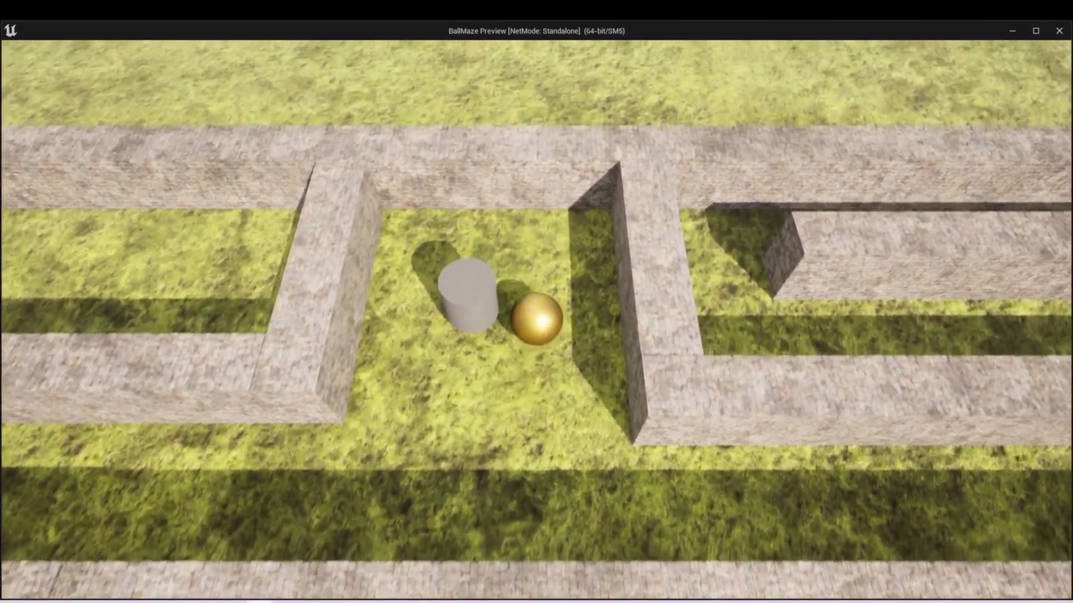
{"action": "key", "text": "Escape"}
Step: Replace BP_EndPoint's Print String with an Open Level (by Name) node on ActorBeginOverlap
{"action": "scroll", "coordinate": [505, 271], "scroll_direction": "down", "scroll_amount": 2}
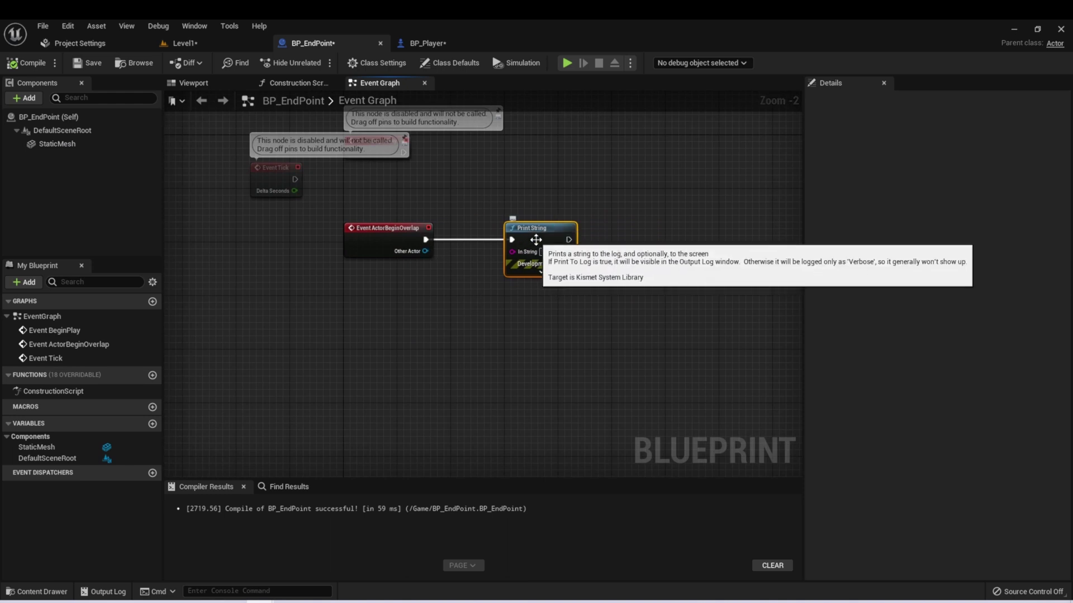
{"action": "key", "text": "Delete"}
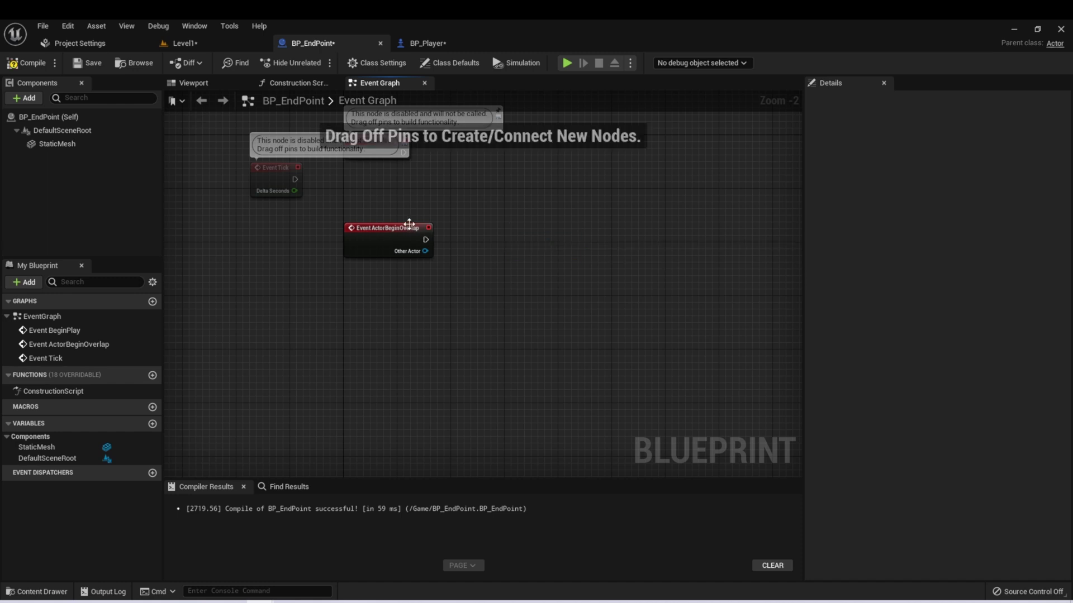
{"action": "left_click_drag", "start_coordinate": [425, 239], "coordinate": [616, 213]}
{"action": "type", "text": "open"}
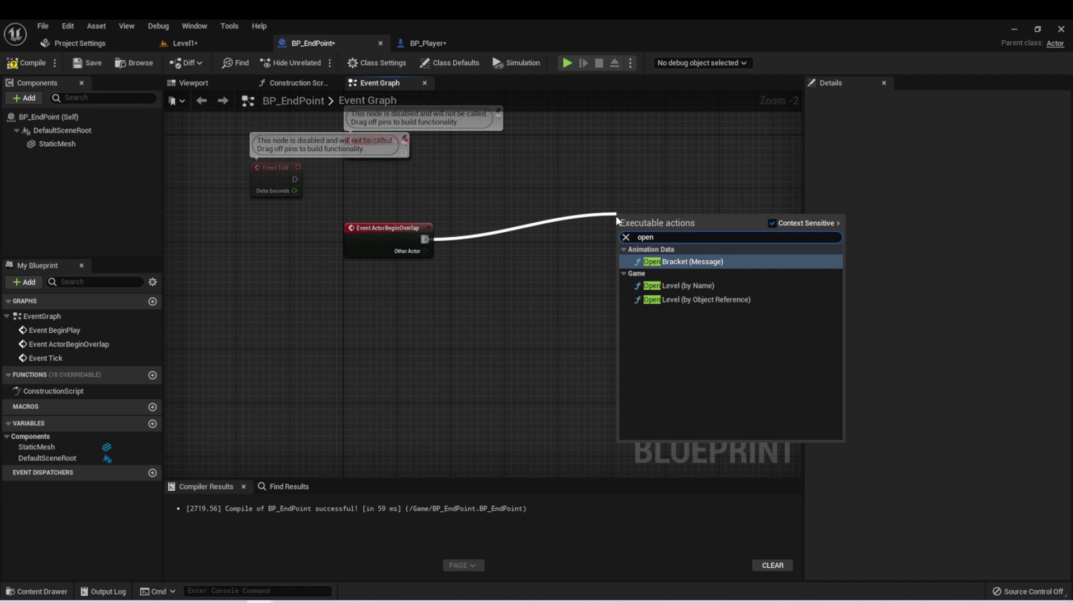
{"action": "type", "text": "l"}
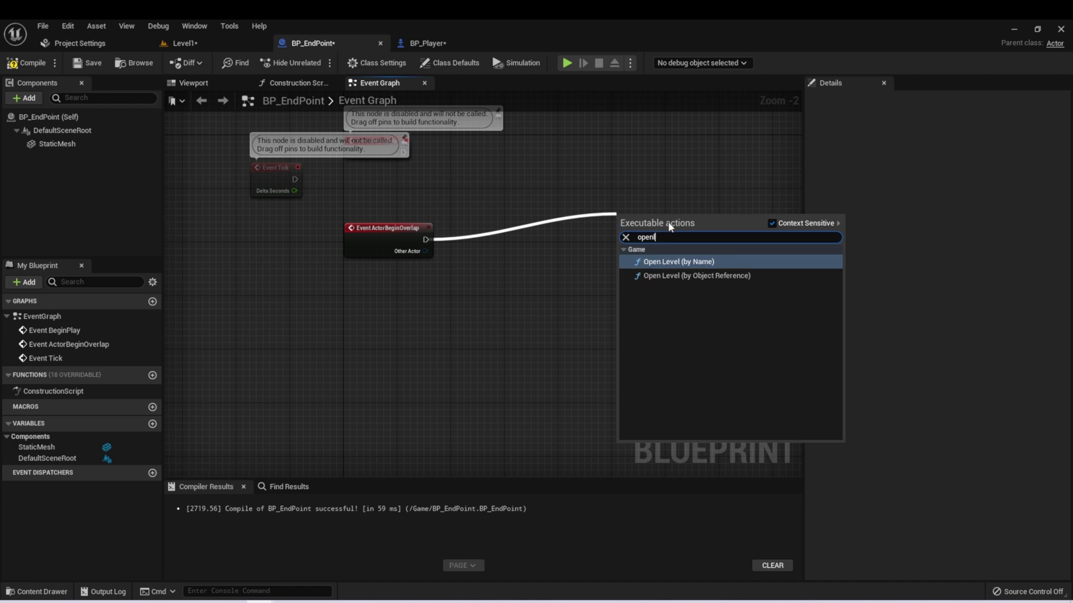
{"action": "left_click", "coordinate": [677, 262]}
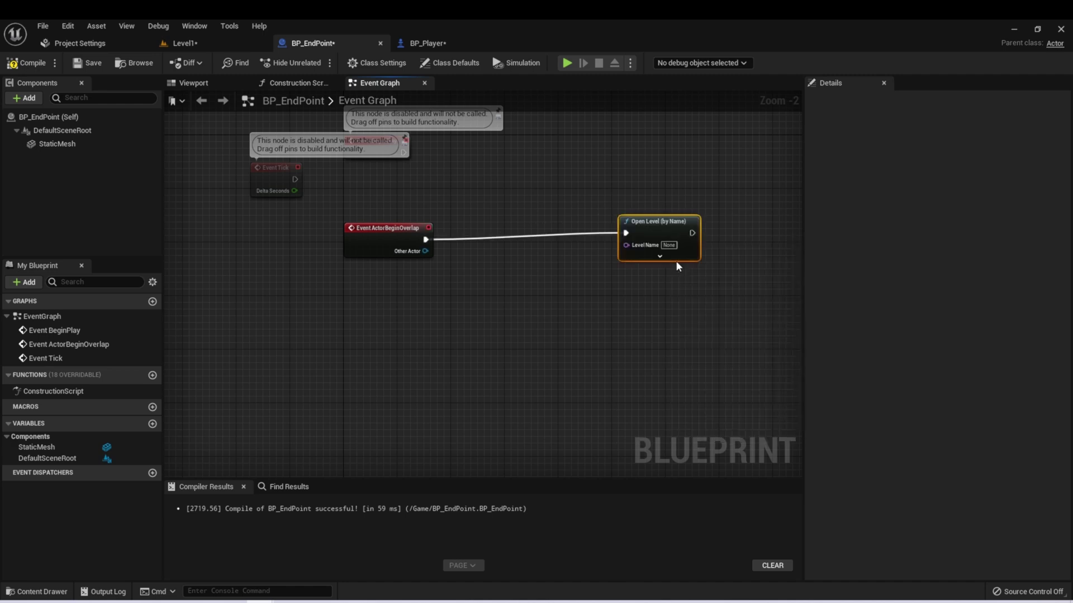
{"action": "left_click_drag", "start_coordinate": [658, 223], "coordinate": [585, 230]}
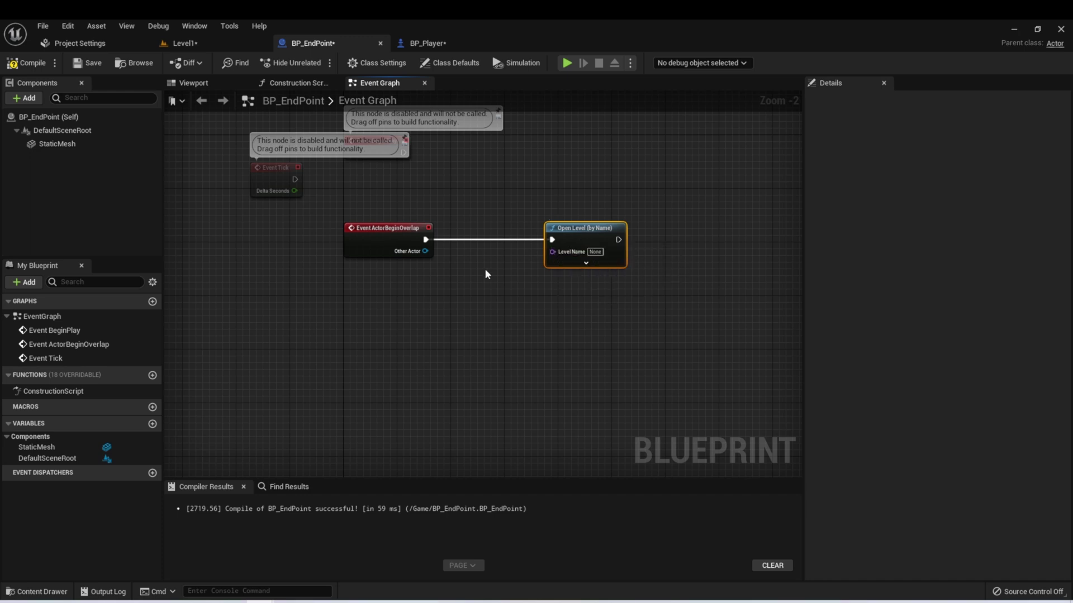
{"action": "right_click_drag", "start_coordinate": [485, 270], "coordinate": [464, 317]}
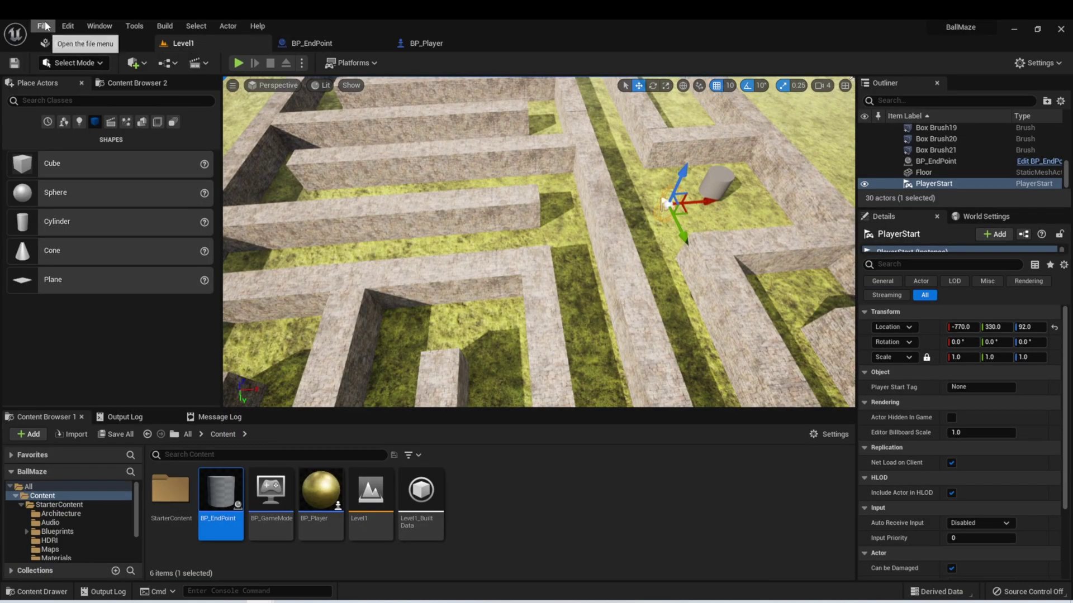
Step: Create a new level from the Basic template
{"action": "left_click", "coordinate": [44, 26]}
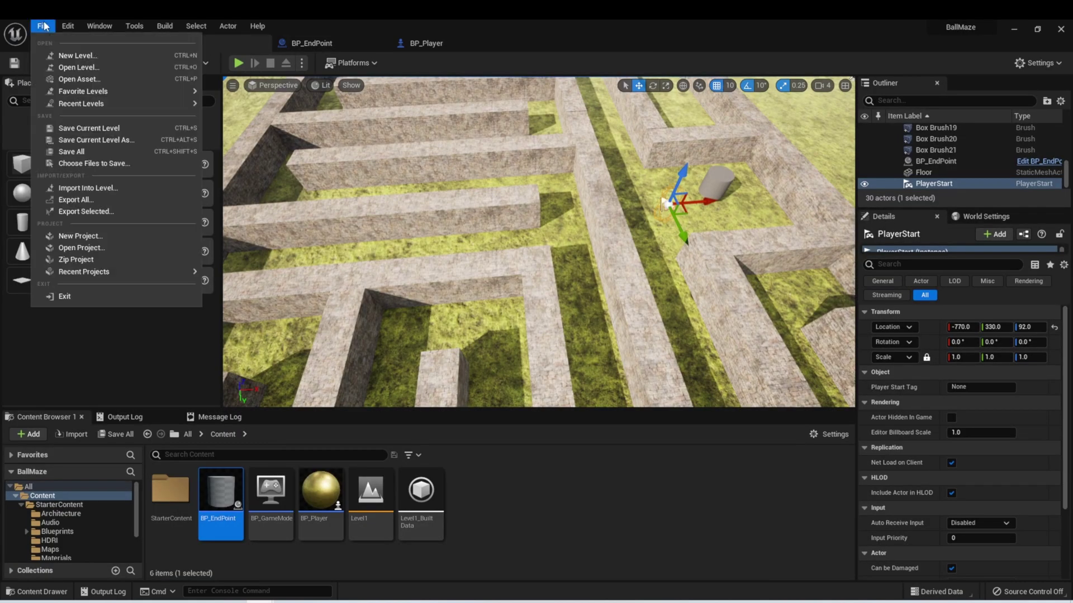
{"action": "left_click", "coordinate": [78, 56]}
{"action": "left_click", "coordinate": [537, 228]}
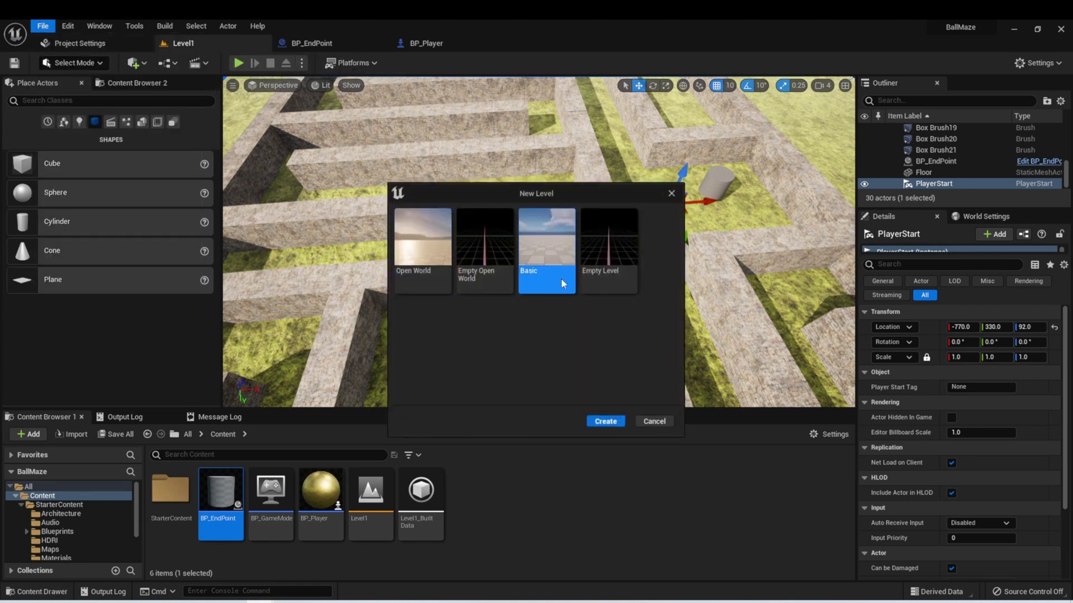
{"action": "left_click", "coordinate": [606, 422]}
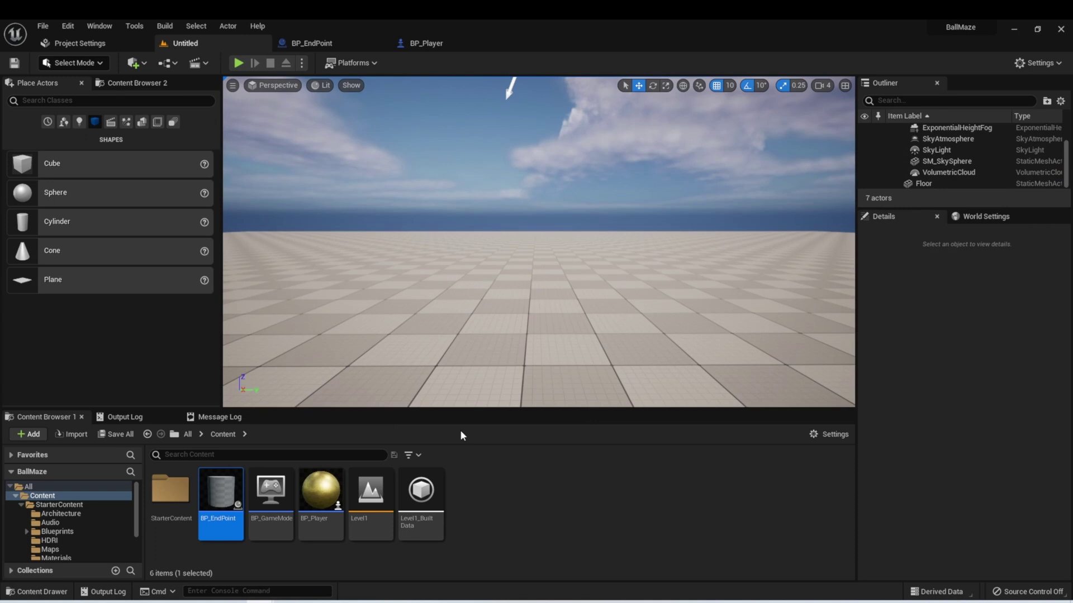
Step: Save the new level as Level2
{"action": "left_click", "coordinate": [42, 26]}
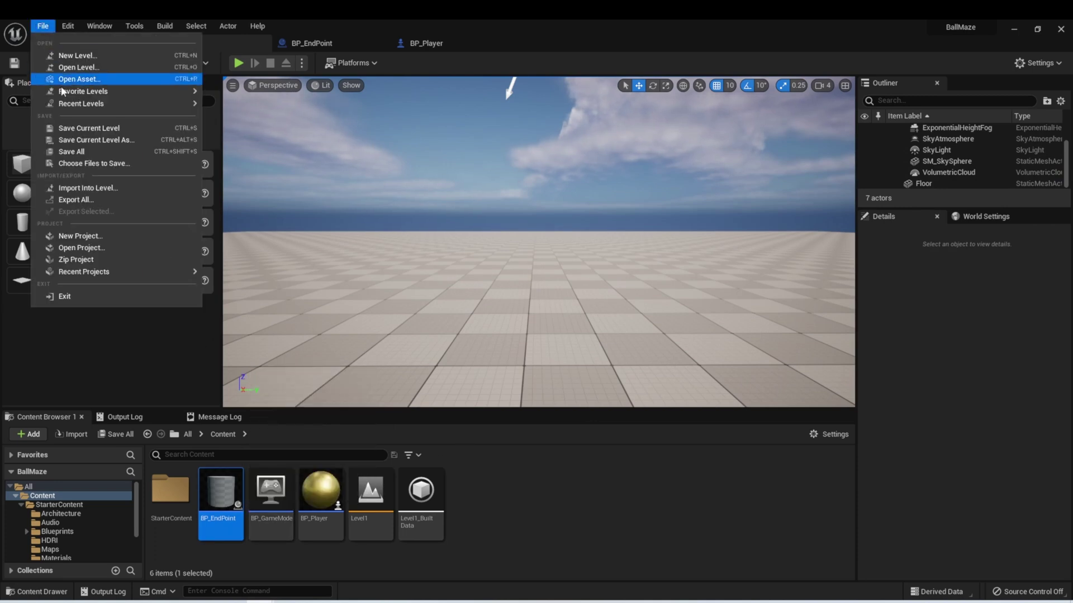
{"action": "mouse_move", "coordinate": [76, 105]}
{"action": "left_click", "coordinate": [92, 139]}
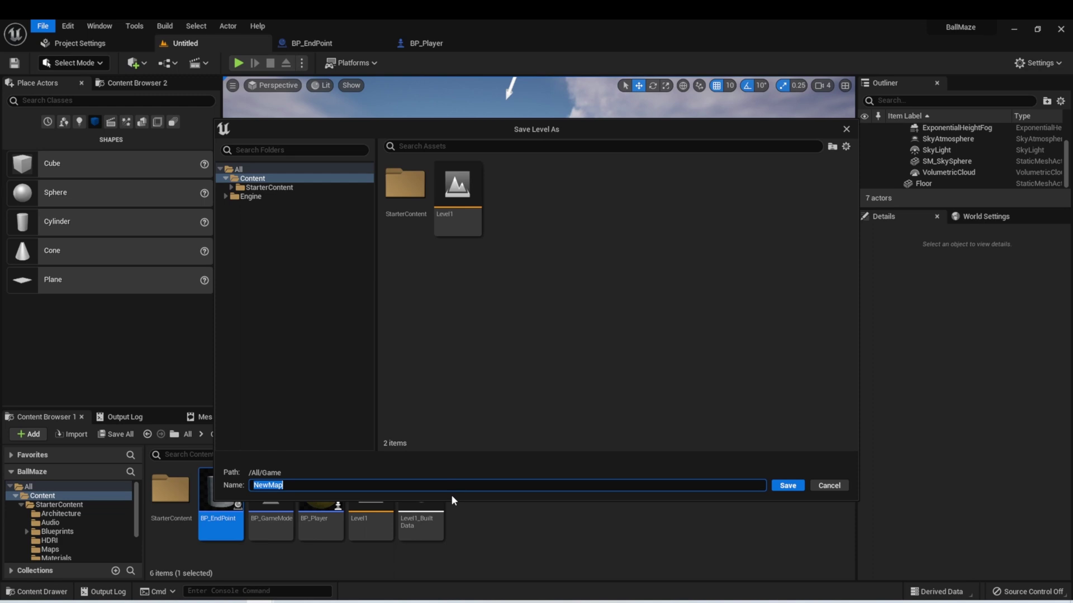
{"action": "type", "text": "Level2"}
{"action": "left_click", "coordinate": [791, 486]}
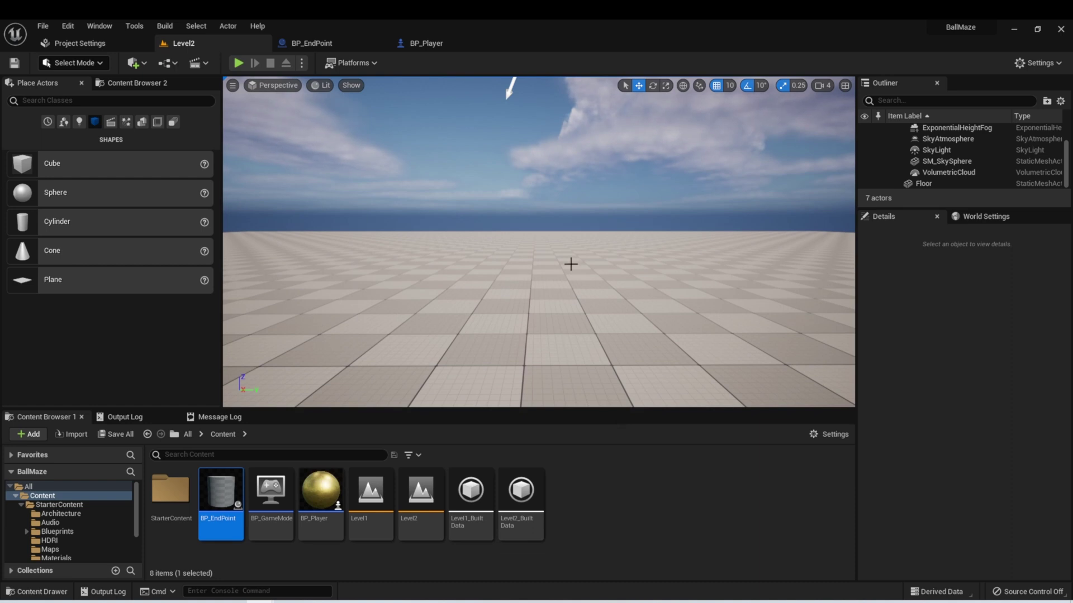
Step: Place a Player Start on the Level2 floor
{"action": "right_click_drag", "start_coordinate": [569, 263], "coordinate": [564, 335]}
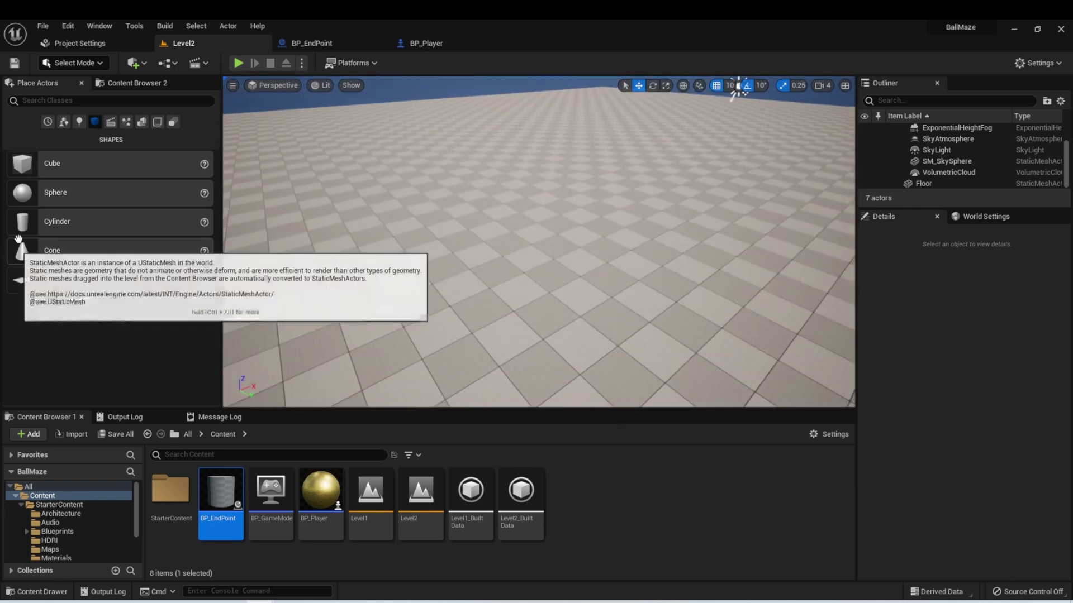
{"action": "left_click", "coordinate": [64, 122]}
{"action": "left_click_drag", "start_coordinate": [62, 280], "coordinate": [518, 262]}
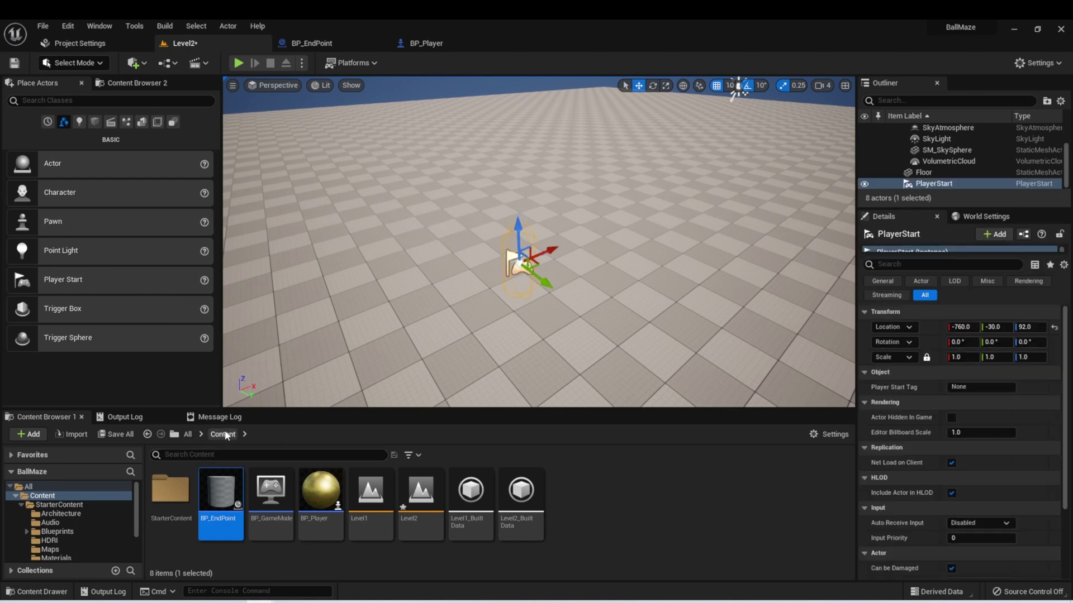
Step: Apply the M_Ground_Moss material from StarterContent/Materials to the floor
{"action": "double_click", "coordinate": [178, 495]}
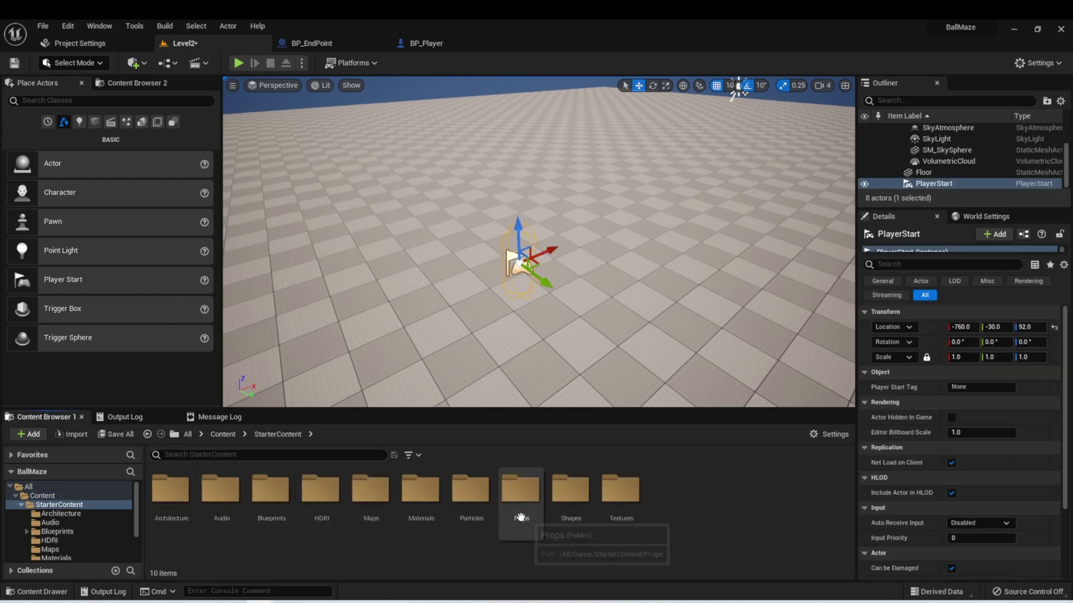
{"action": "double_click", "coordinate": [418, 517]}
{"action": "scroll", "coordinate": [417, 518], "scroll_direction": "down", "scroll_amount": 1}
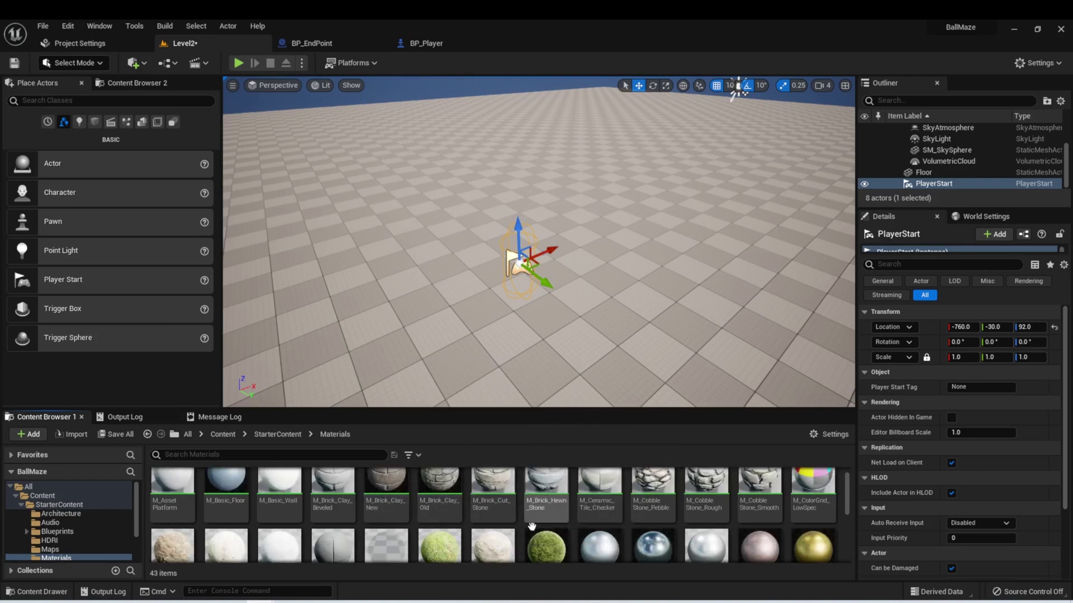
{"action": "left_click_drag", "start_coordinate": [545, 530], "coordinate": [439, 310]}
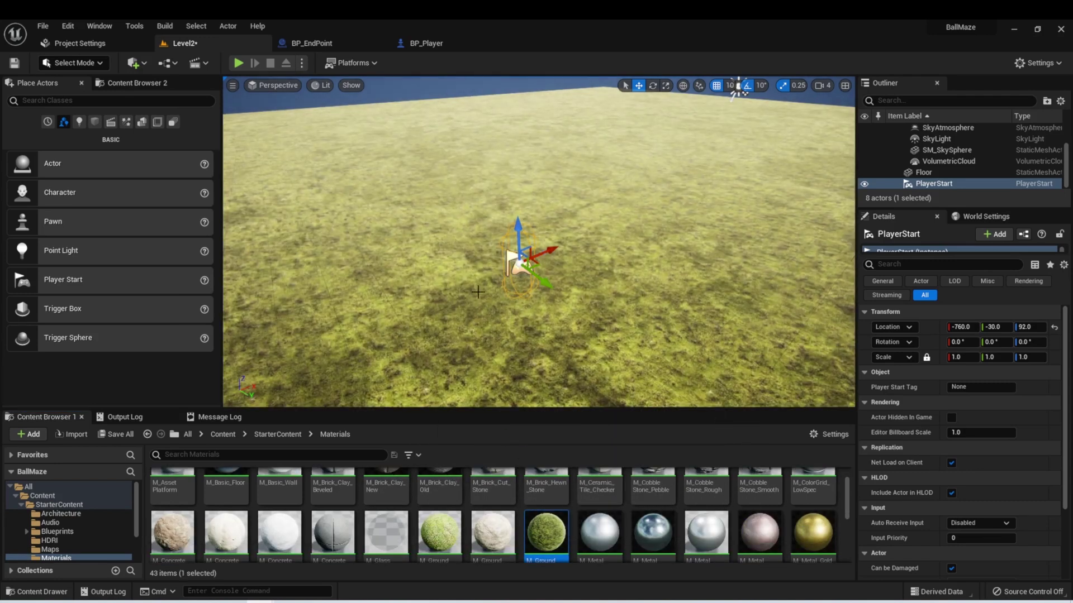
{"action": "left_click", "coordinate": [223, 434]}
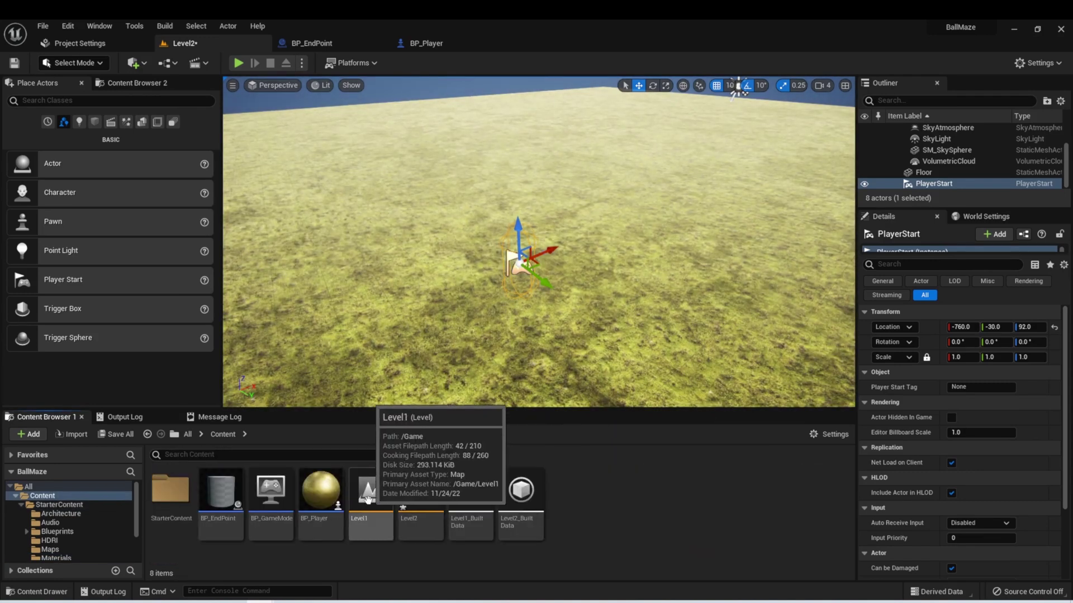
Step: Save Level2, reopen Level1, and set the Open Level node's Level Name to Level2, then compile
{"action": "double_click", "coordinate": [367, 495]}
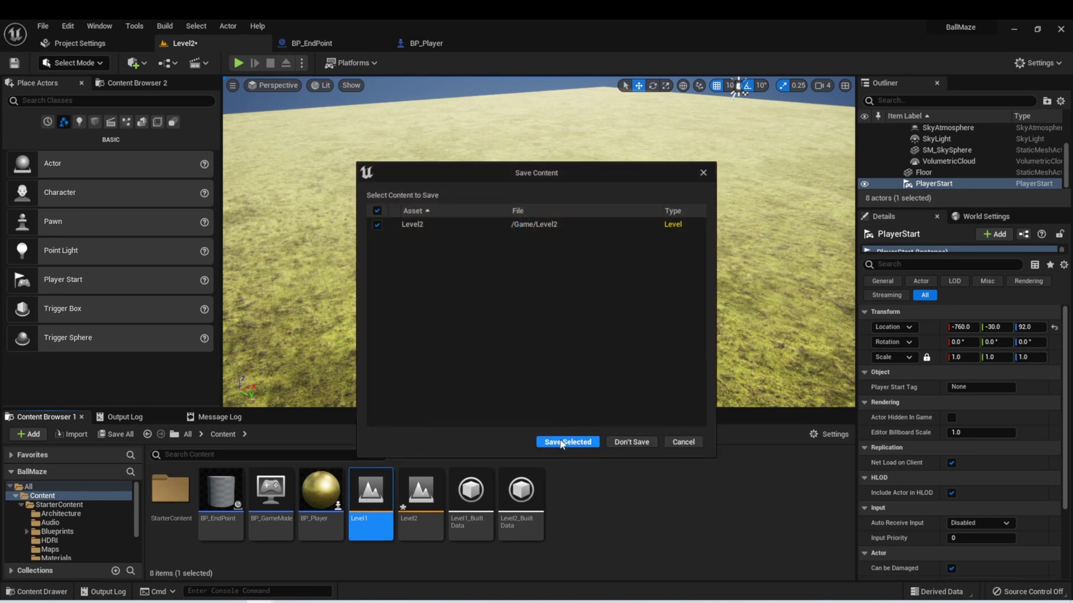
{"action": "left_click", "coordinate": [560, 443]}
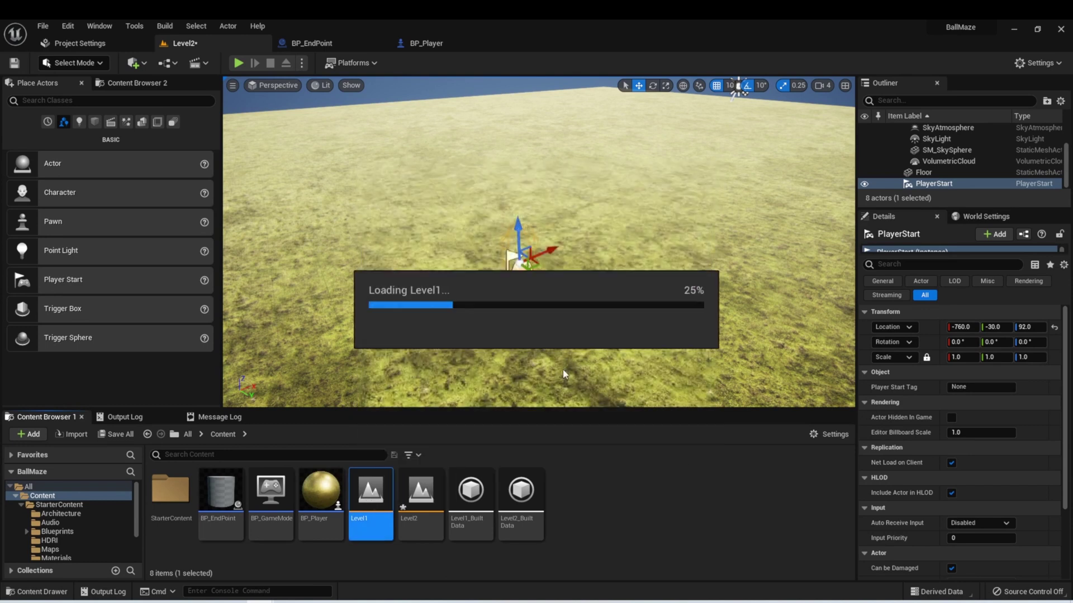
{"action": "left_click", "coordinate": [311, 43]}
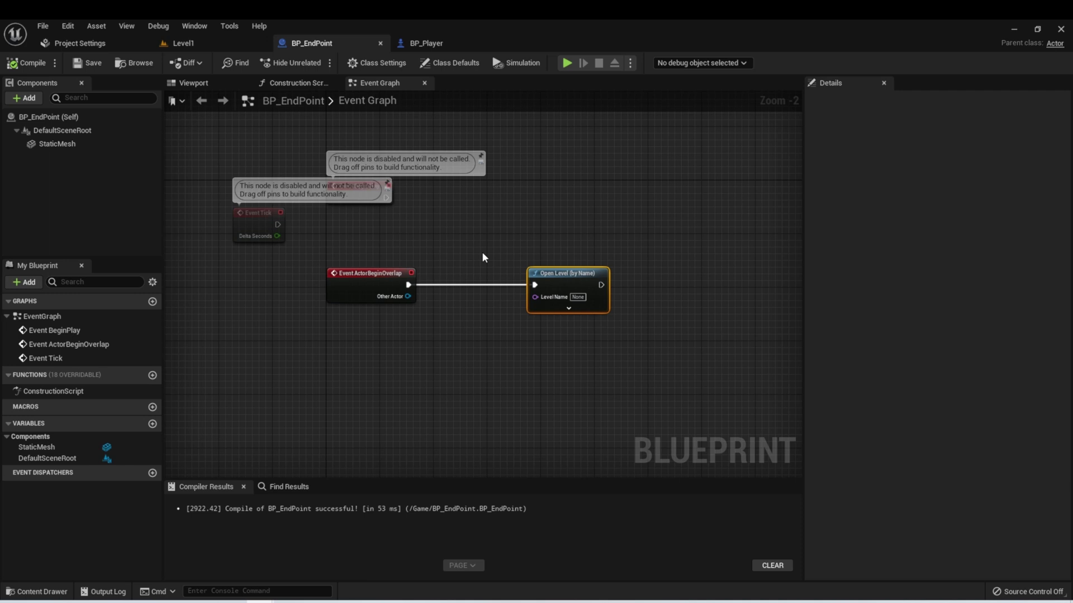
{"action": "left_click", "coordinate": [578, 297]}
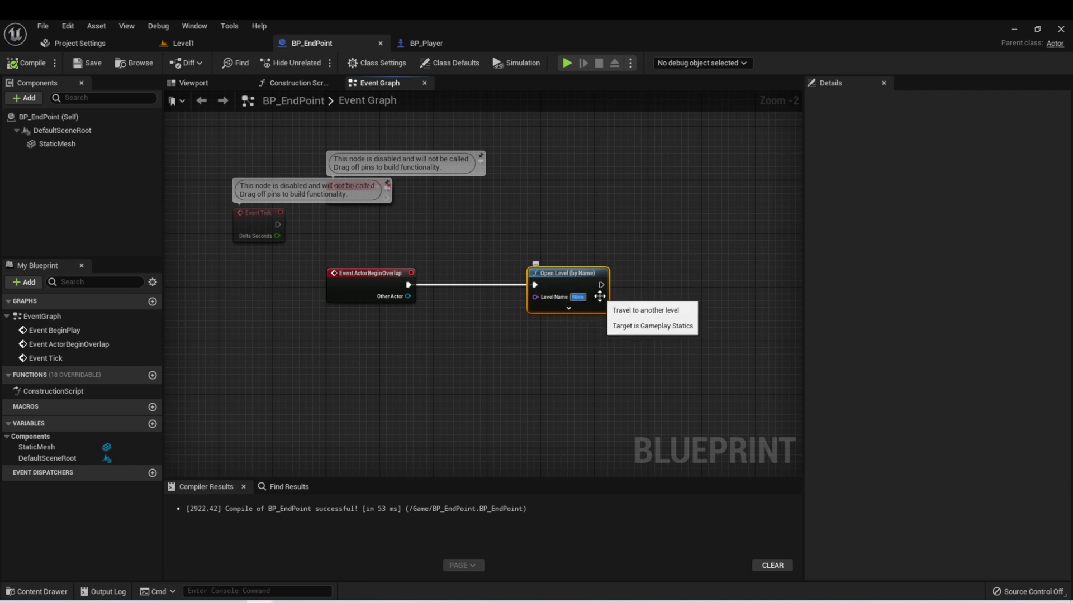
{"action": "type", "text": "Level2"}
{"action": "key", "text": "Return"}
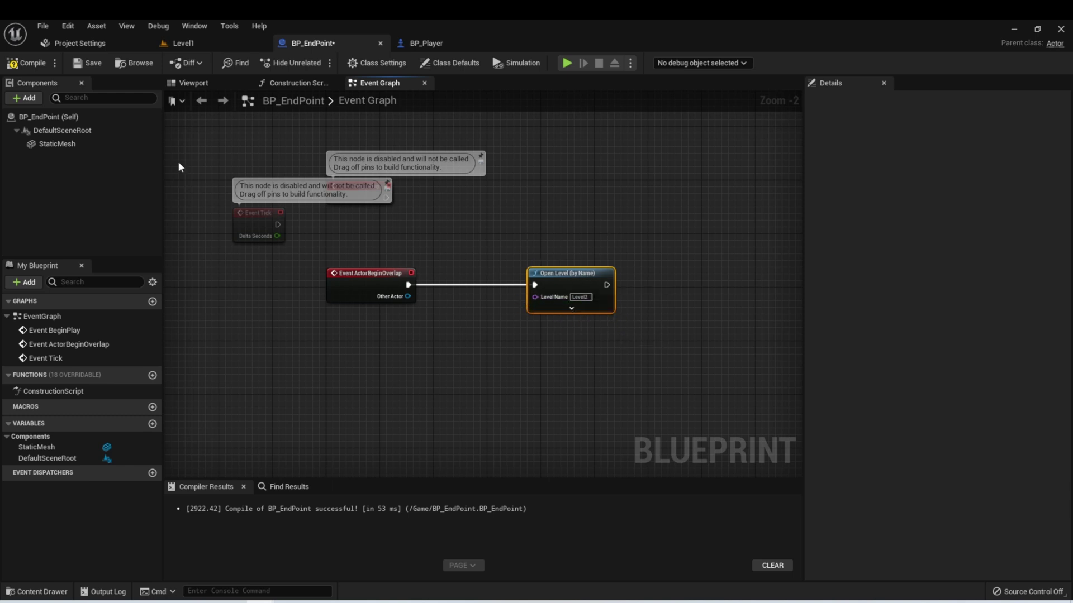
{"action": "left_click", "coordinate": [15, 64]}
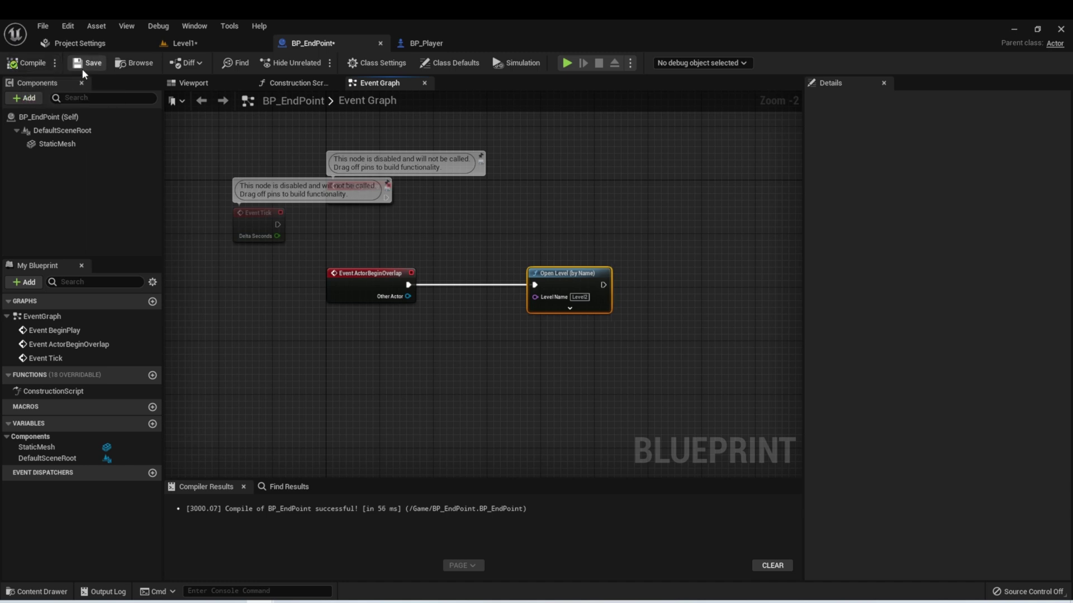
{"action": "left_click", "coordinate": [566, 64]}
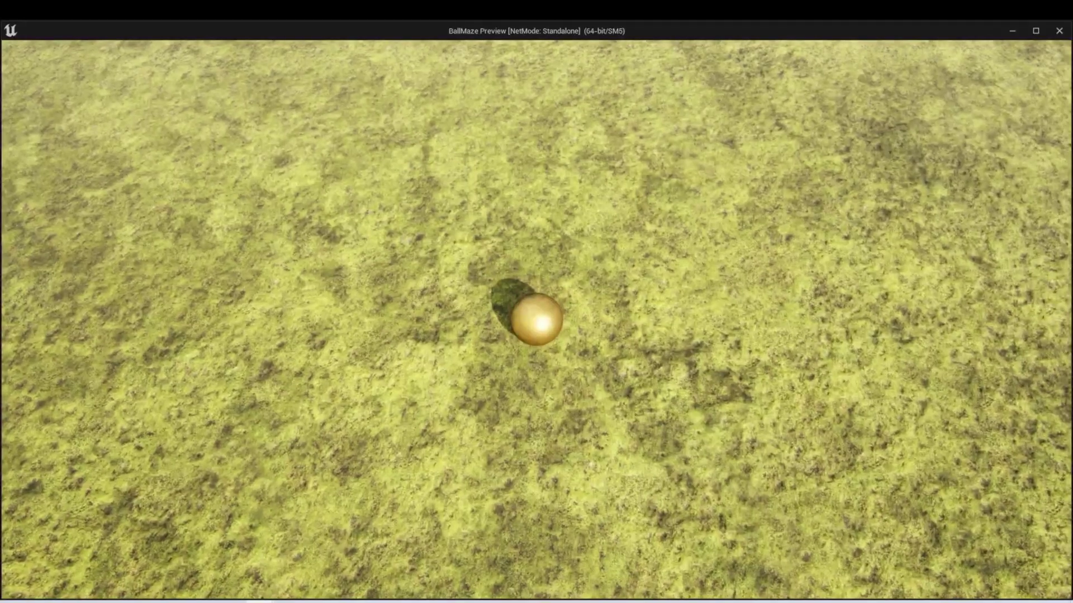
{"action": "key", "text": "Escape"}
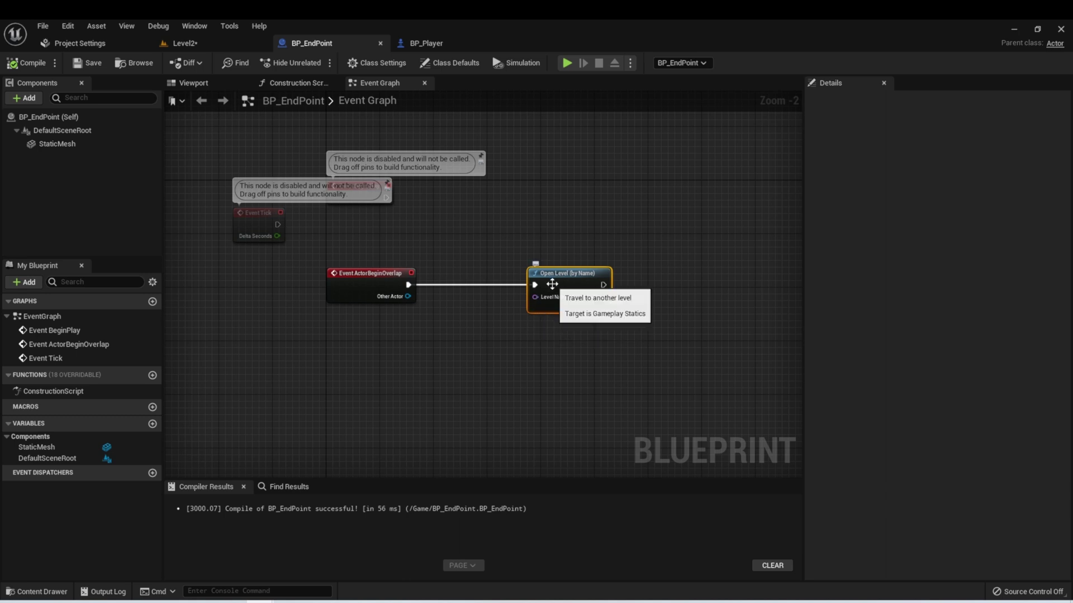
Step: Promote the Level Name pin to a Level Name variable, compile, and make it Instance Editable
{"action": "left_click_drag", "start_coordinate": [535, 297], "coordinate": [515, 342]}
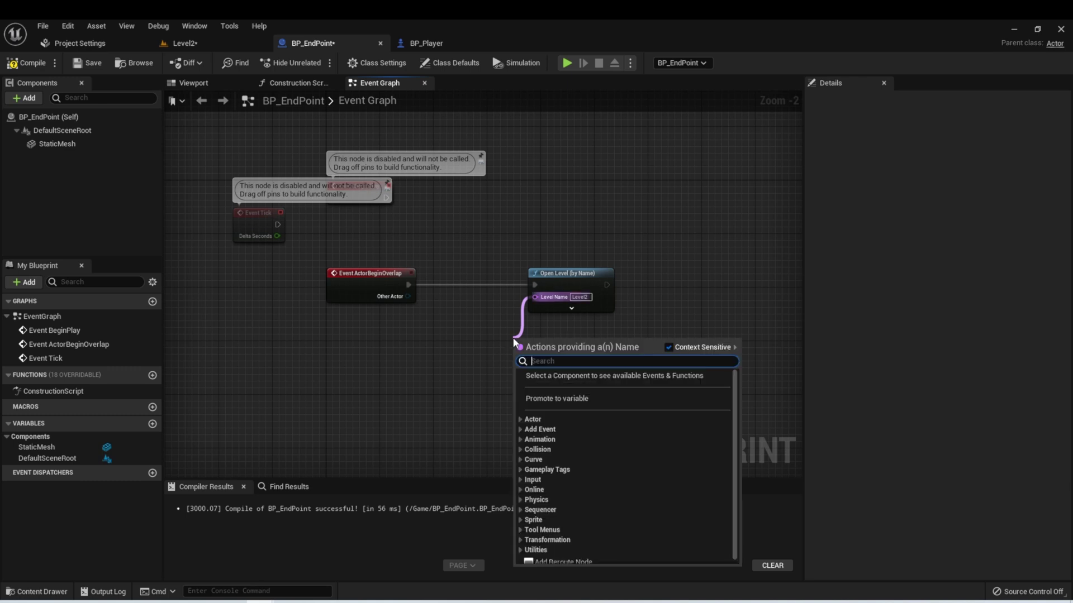
{"action": "left_click", "coordinate": [569, 402]}
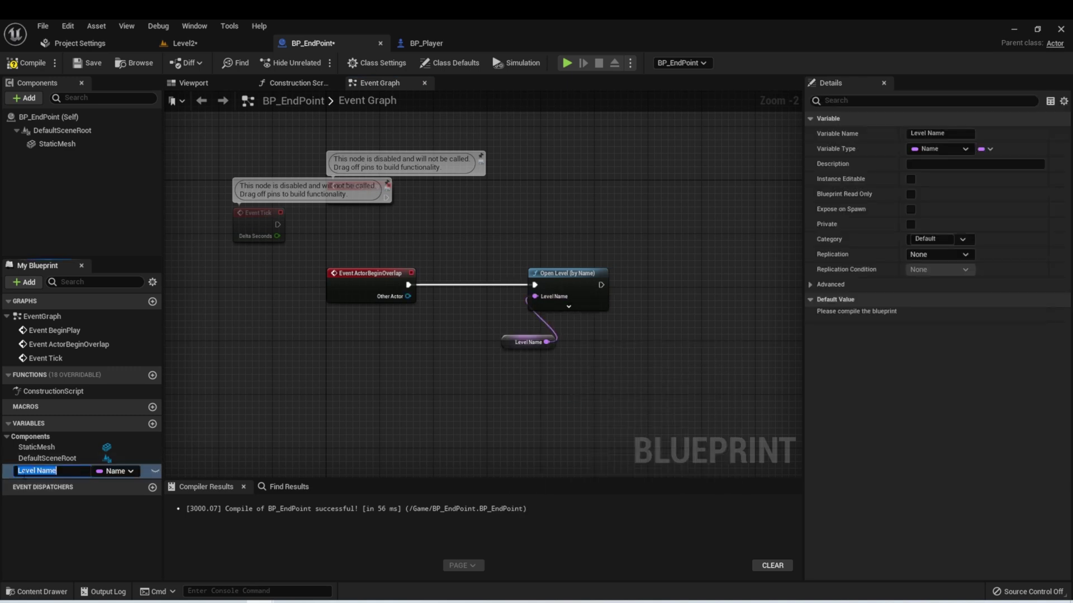
{"action": "left_click", "coordinate": [463, 346]}
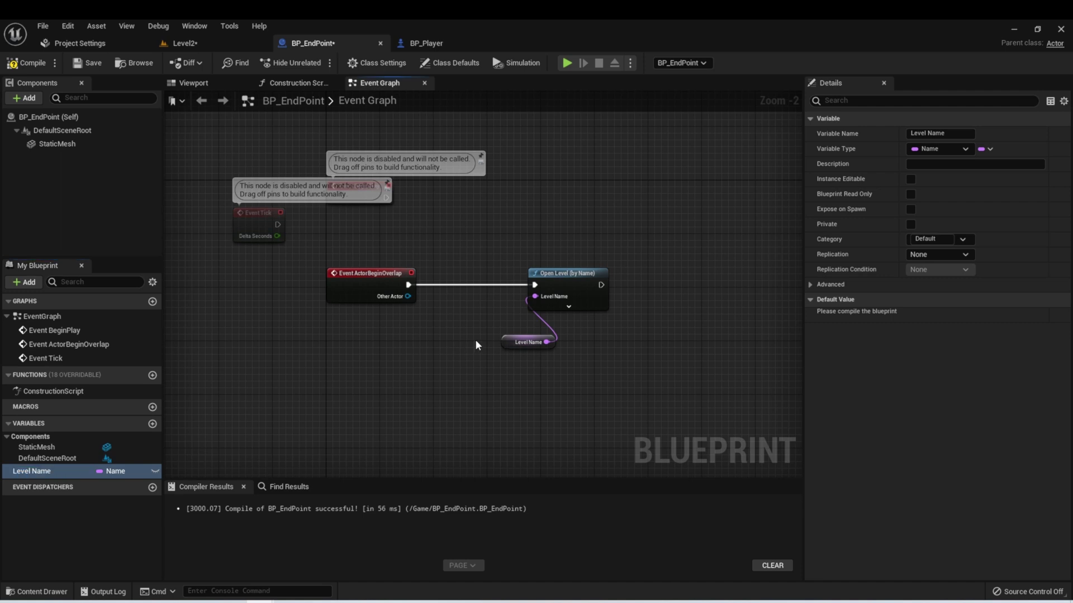
{"action": "left_click", "coordinate": [26, 63]}
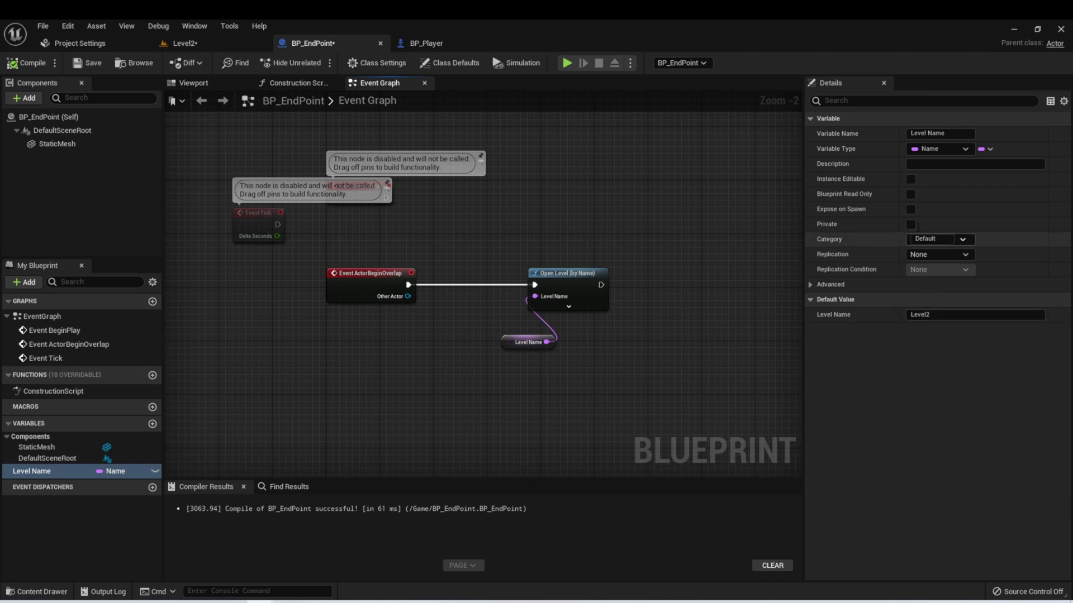
{"action": "left_click", "coordinate": [911, 179]}
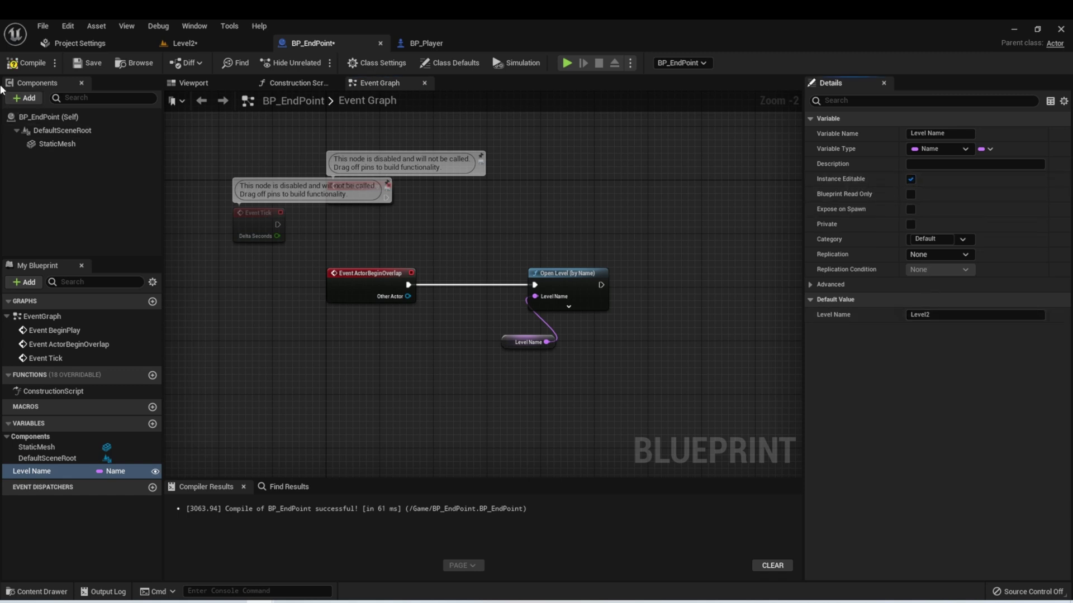
Step: In Level2, set the placed BP_EndPoint's Level Name to Level3 and save everything
{"action": "left_click", "coordinate": [184, 43]}
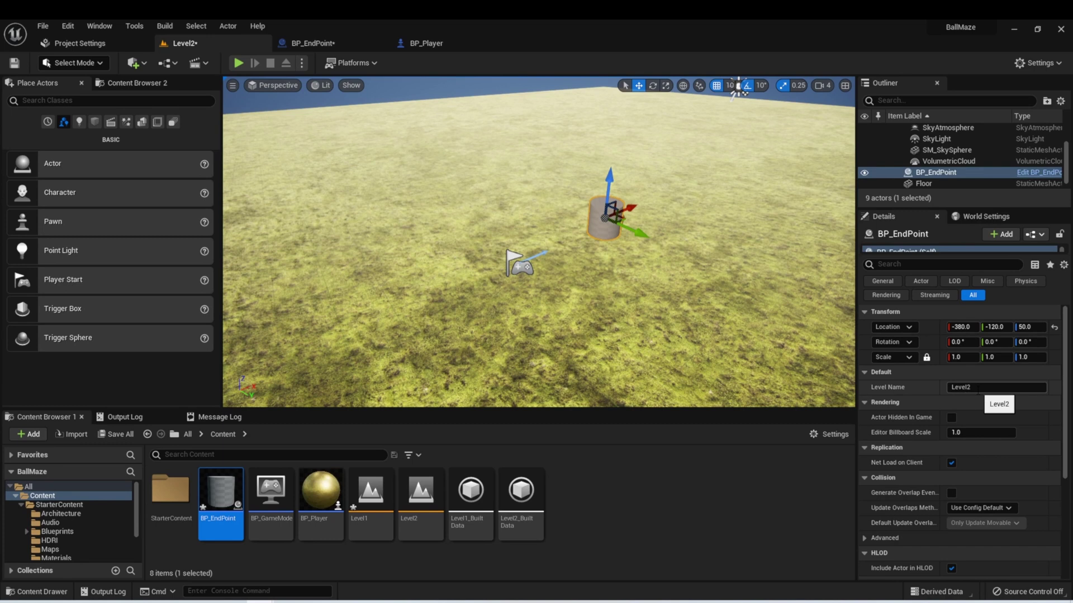
{"action": "left_click", "coordinate": [978, 390]}
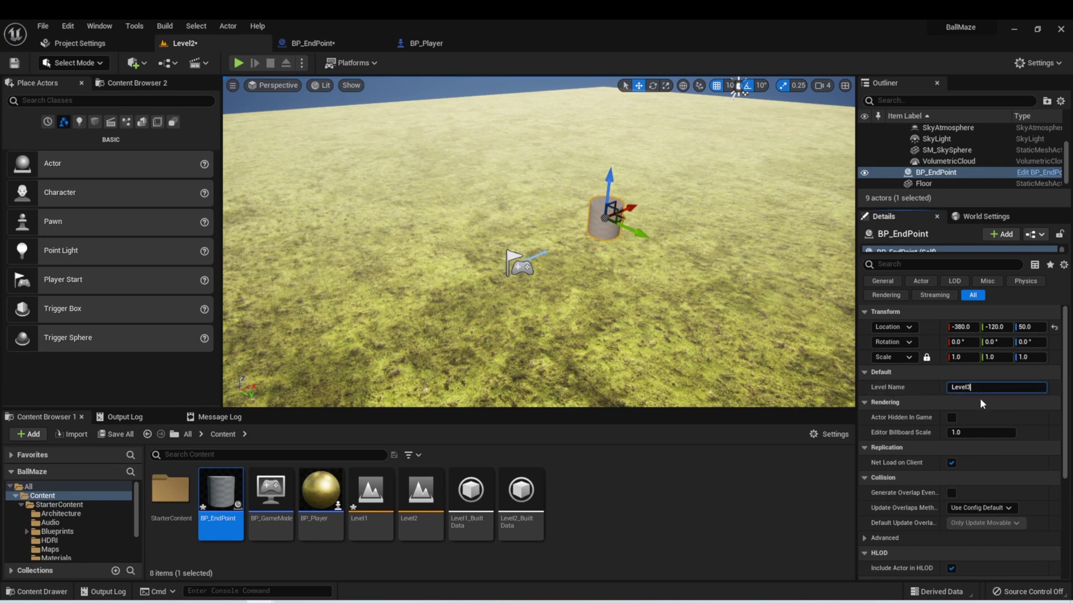
{"action": "left_click", "coordinate": [678, 284]}
{"action": "left_click", "coordinate": [42, 25]}
{"action": "left_click", "coordinate": [68, 149]}
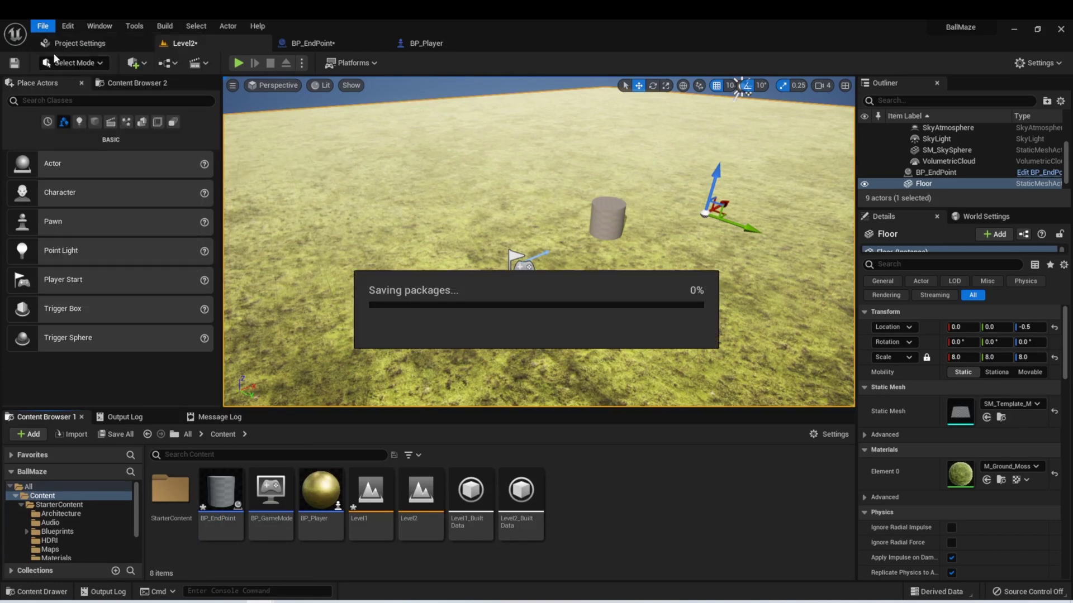
Step: Create another new level from the Basic template
{"action": "left_click", "coordinate": [43, 26]}
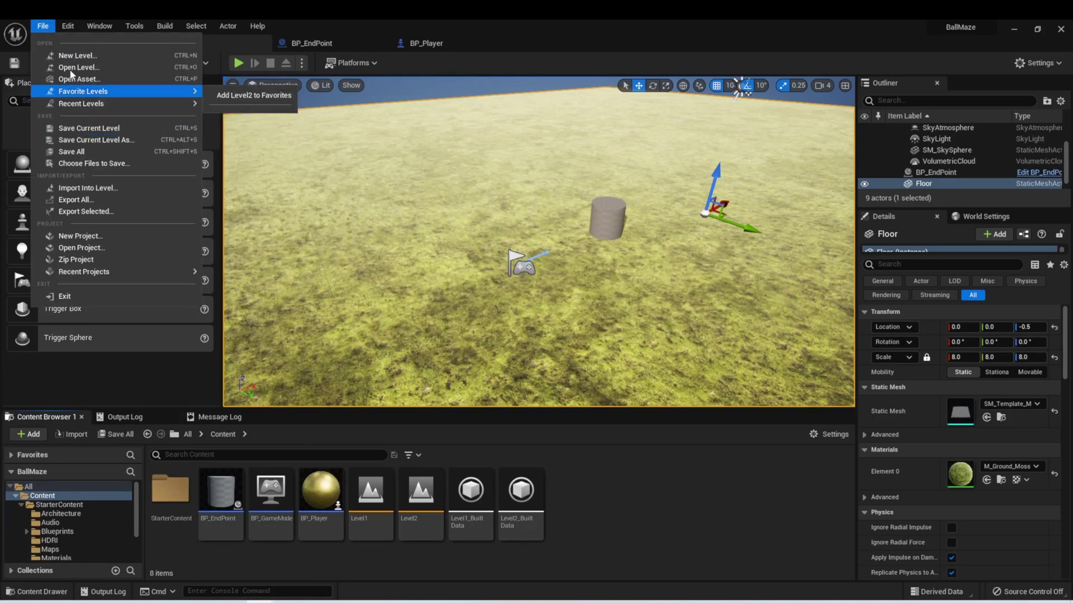
{"action": "left_click", "coordinate": [72, 55]}
{"action": "left_click", "coordinate": [560, 253]}
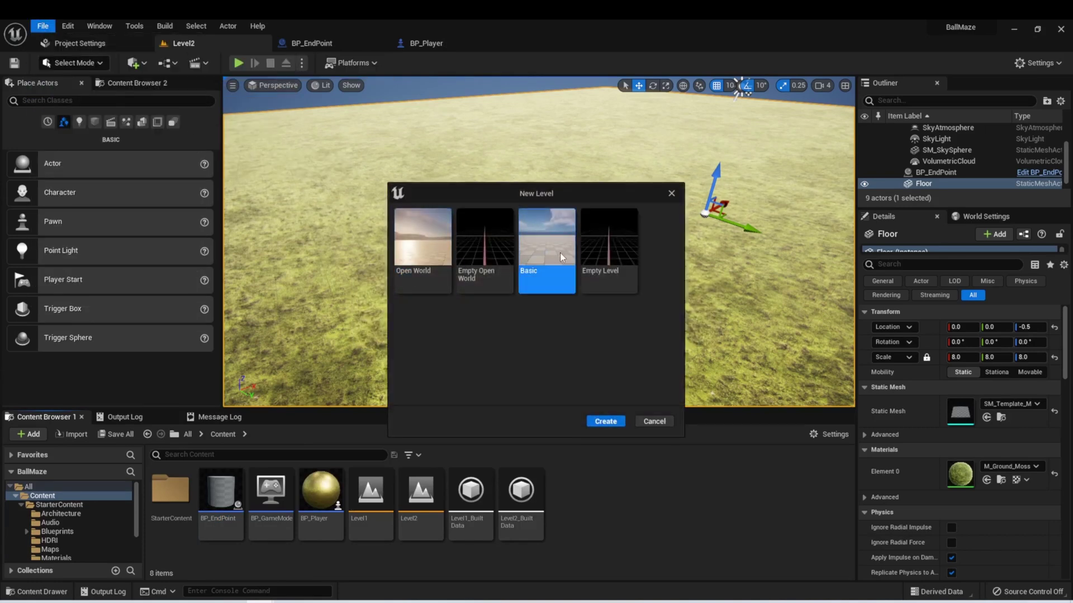
{"action": "left_click", "coordinate": [605, 421]}
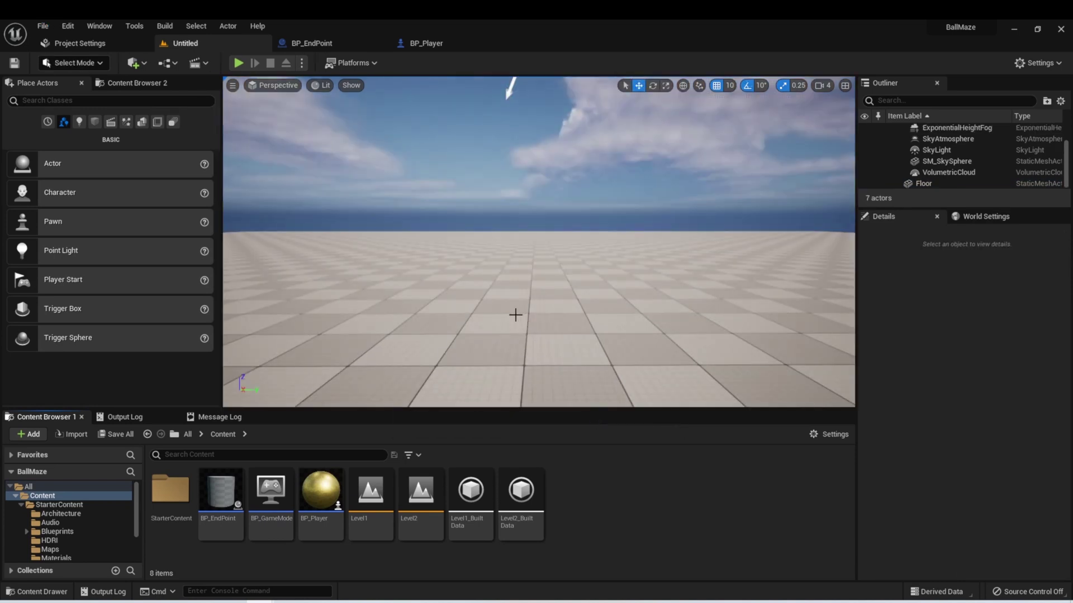
Step: Save the new level as Level3 and place a Player Start on its floor
{"action": "left_click", "coordinate": [43, 25]}
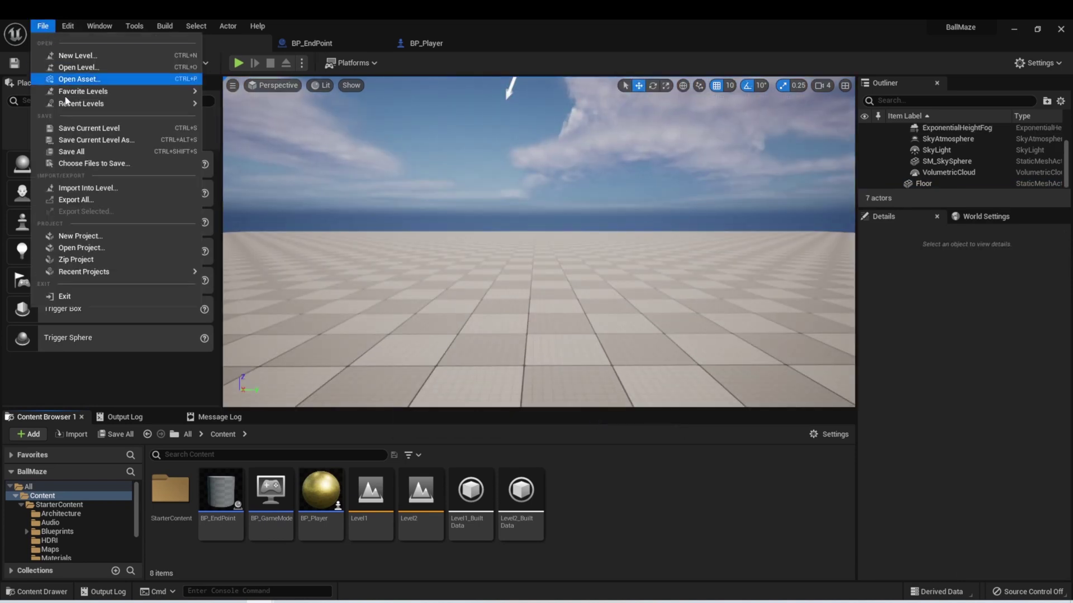
{"action": "left_click", "coordinate": [83, 136]}
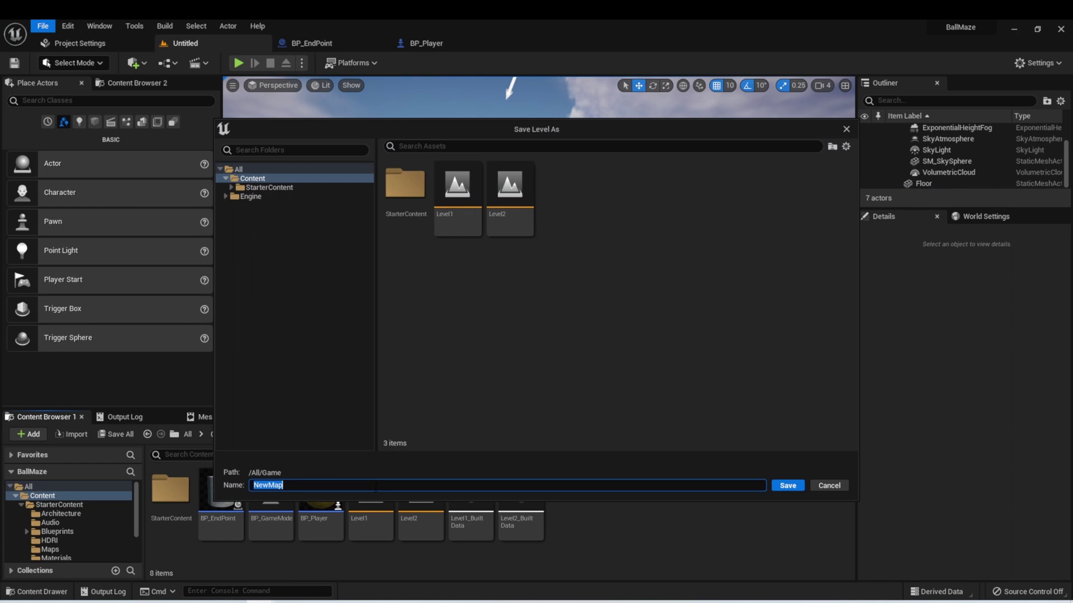
{"action": "type", "text": "Level3"}
{"action": "key", "text": "Return"}
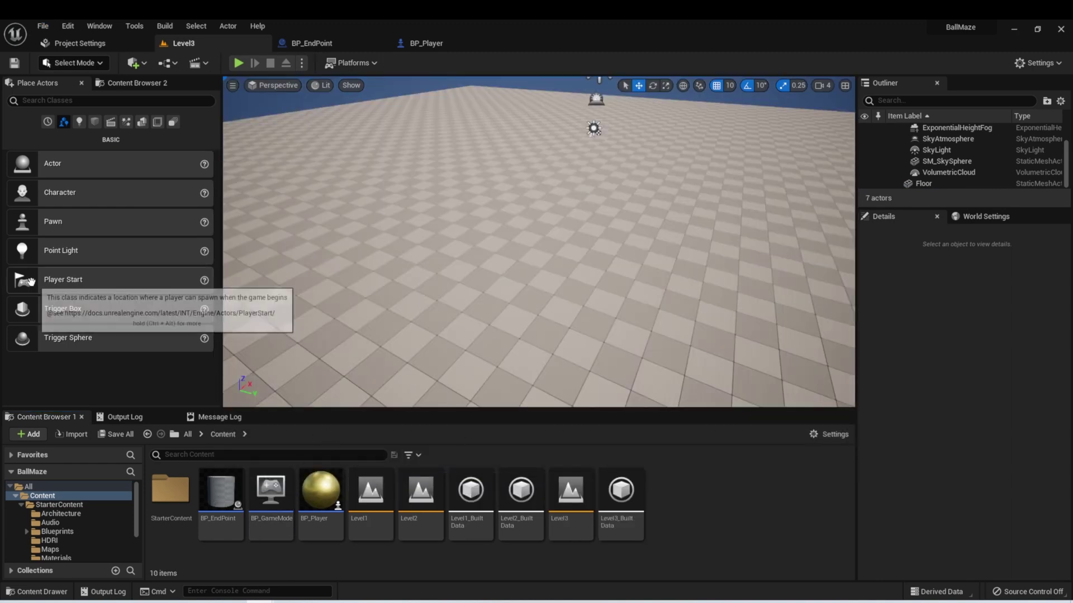
{"action": "left_click_drag", "start_coordinate": [29, 281], "coordinate": [516, 281]}
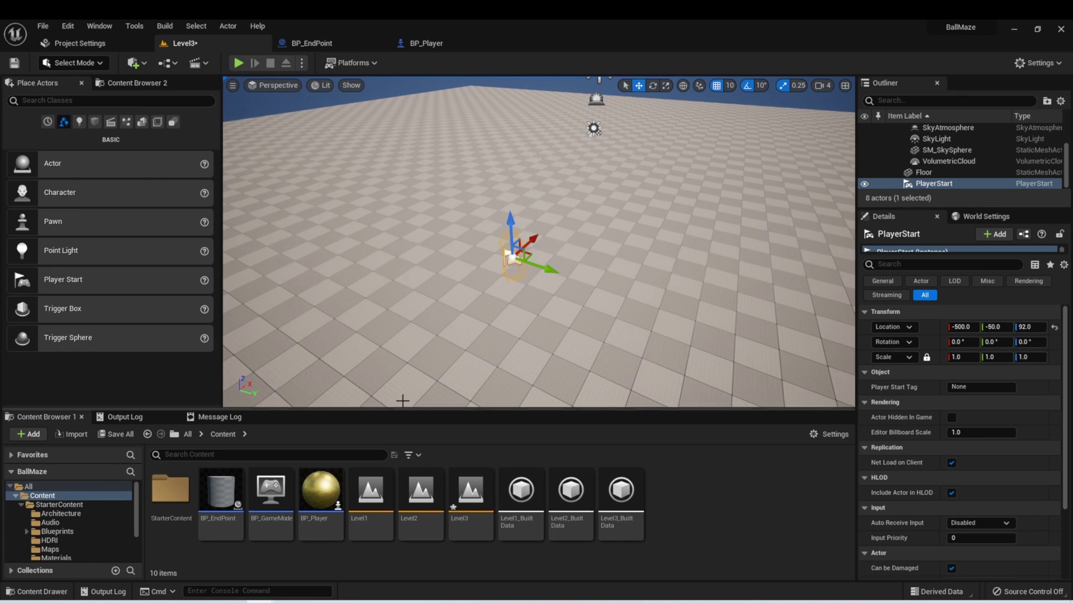
Step: Save Level3, reopen Level1, and check its end point's Level Name value
{"action": "double_click", "coordinate": [384, 497]}
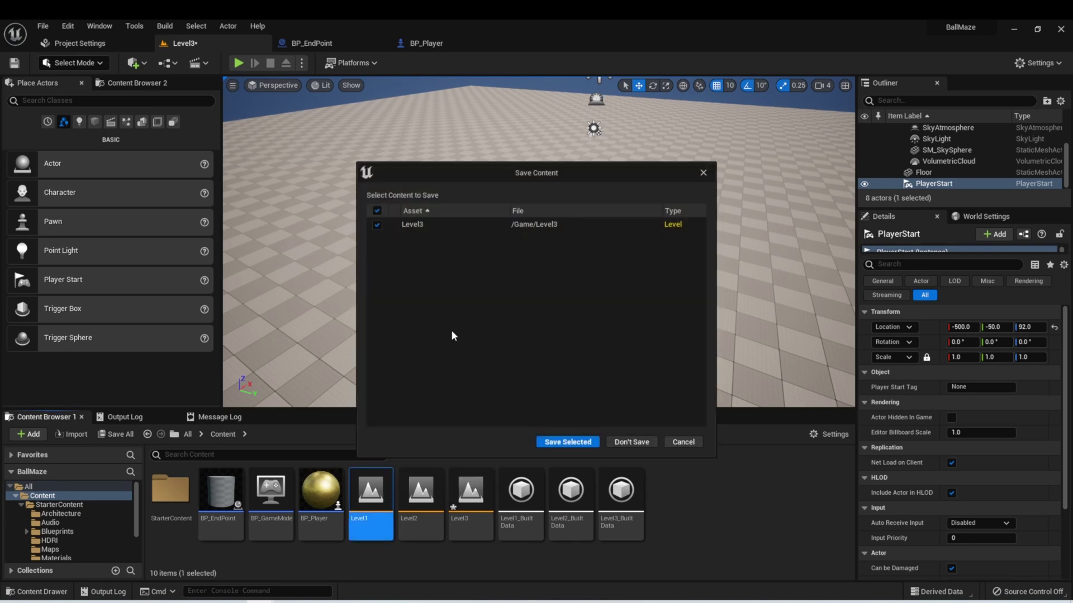
{"action": "left_click", "coordinate": [561, 443]}
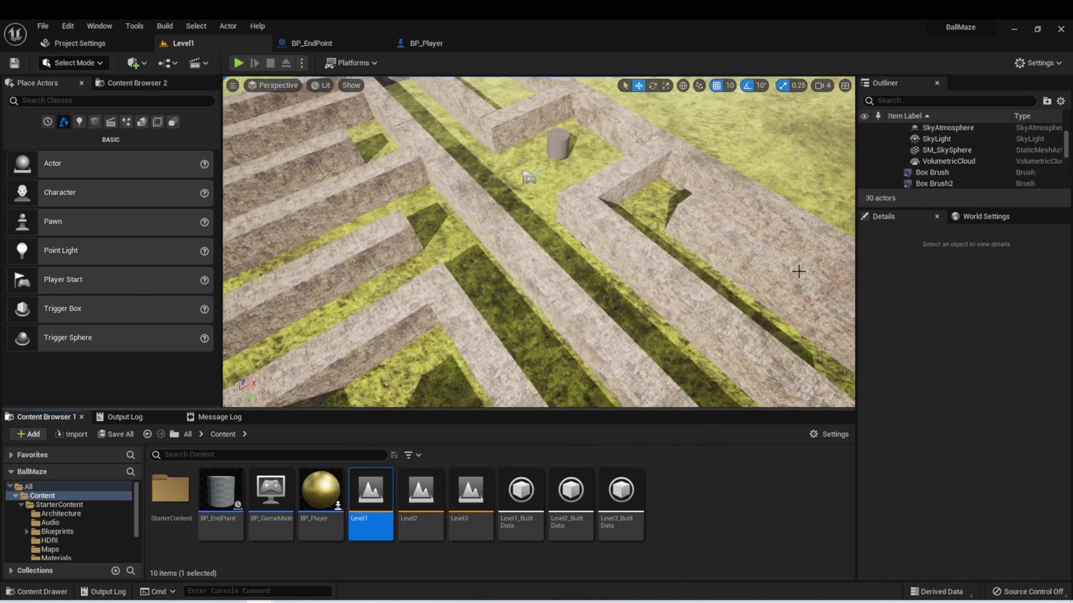
{"action": "left_click", "coordinate": [558, 145]}
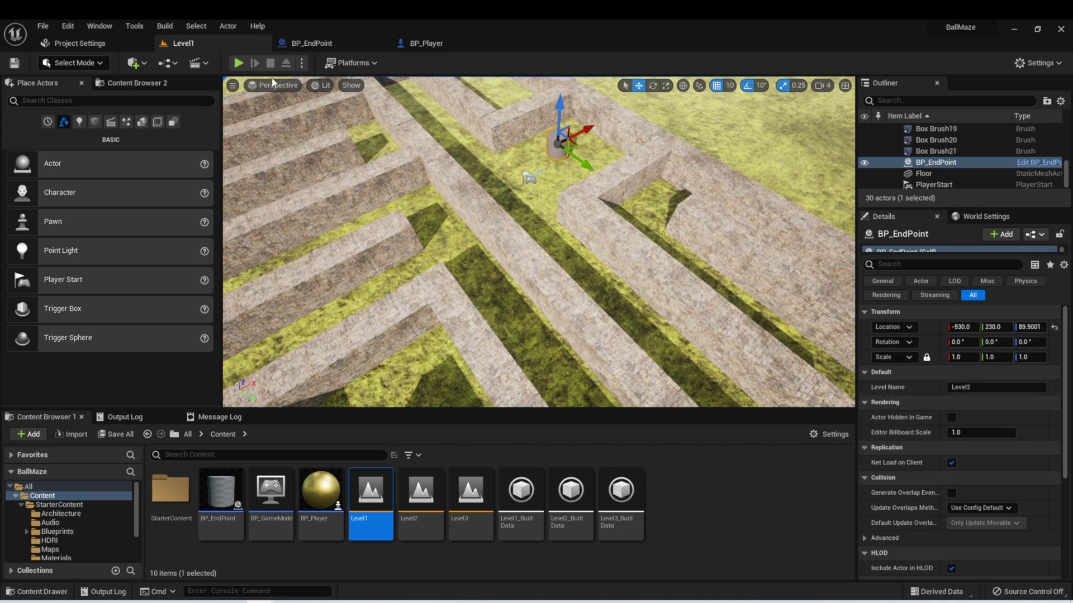
Step: Play Level1 in the editor and roll the ball forward onto the end point
{"action": "left_click", "coordinate": [238, 62]}
{"action": "left_click", "coordinate": [564, 196]}
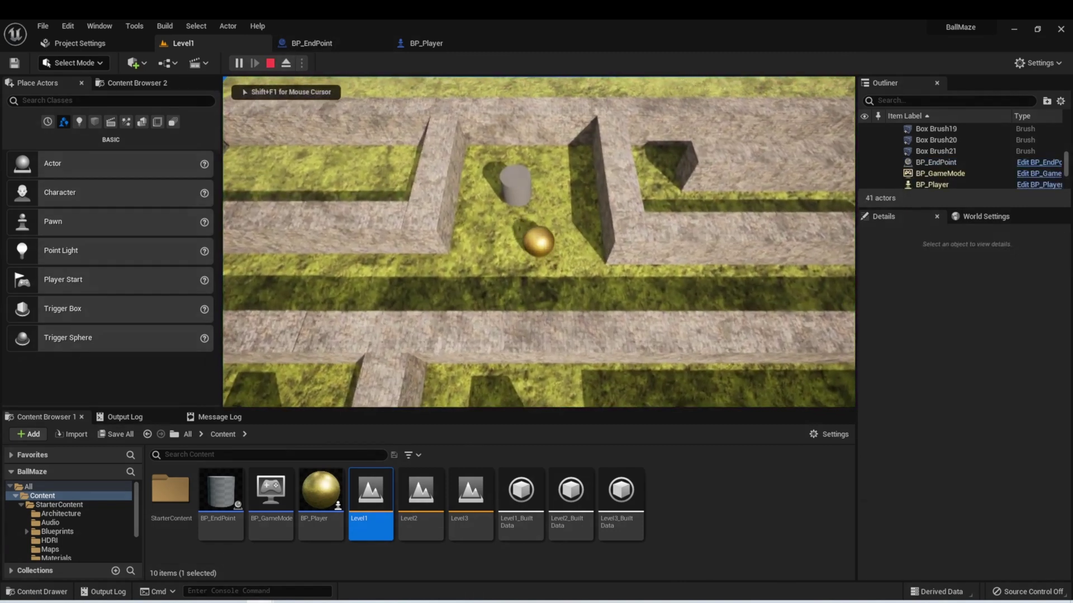
{"action": "key", "text": "w"}
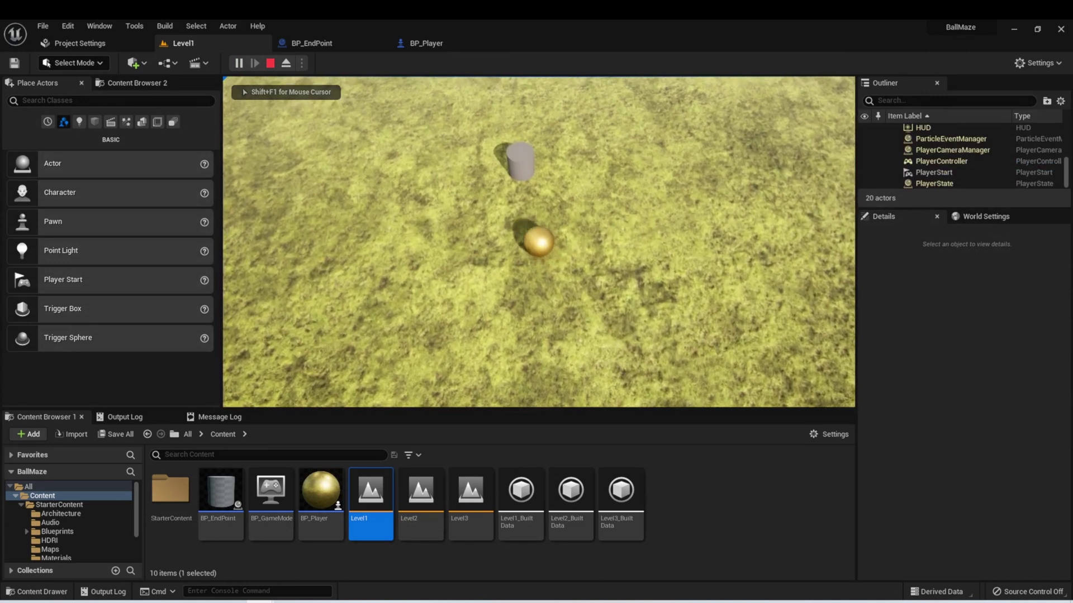